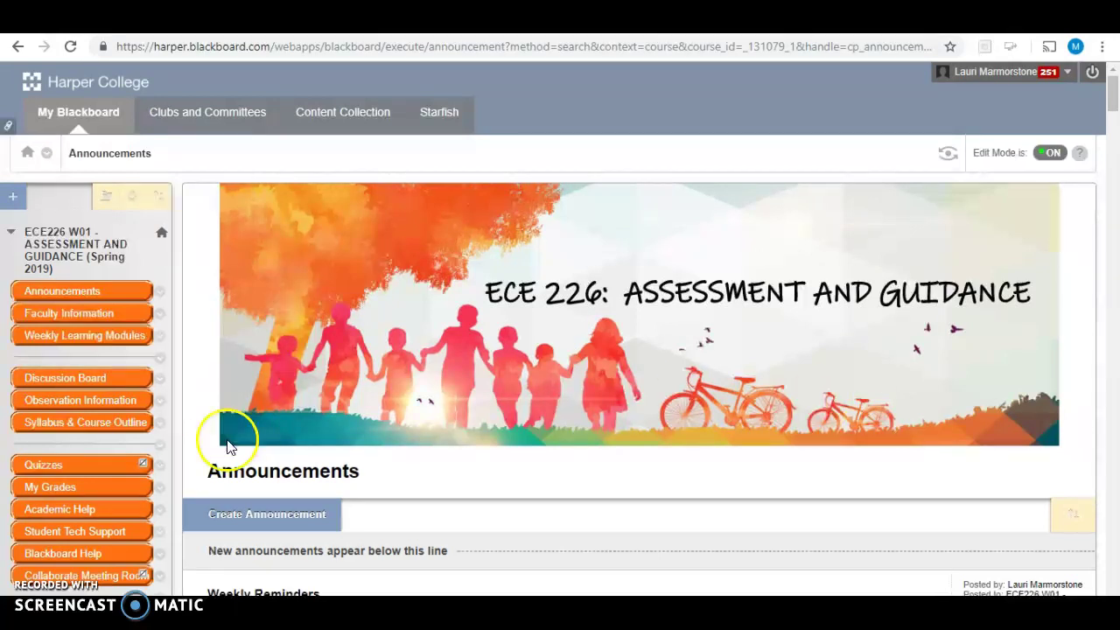
# Go to Observation Information, open the Observation Clarification (IMPORTANT) folder and scroll to COR Advantage Instructions
pyautogui.click(48, 408)
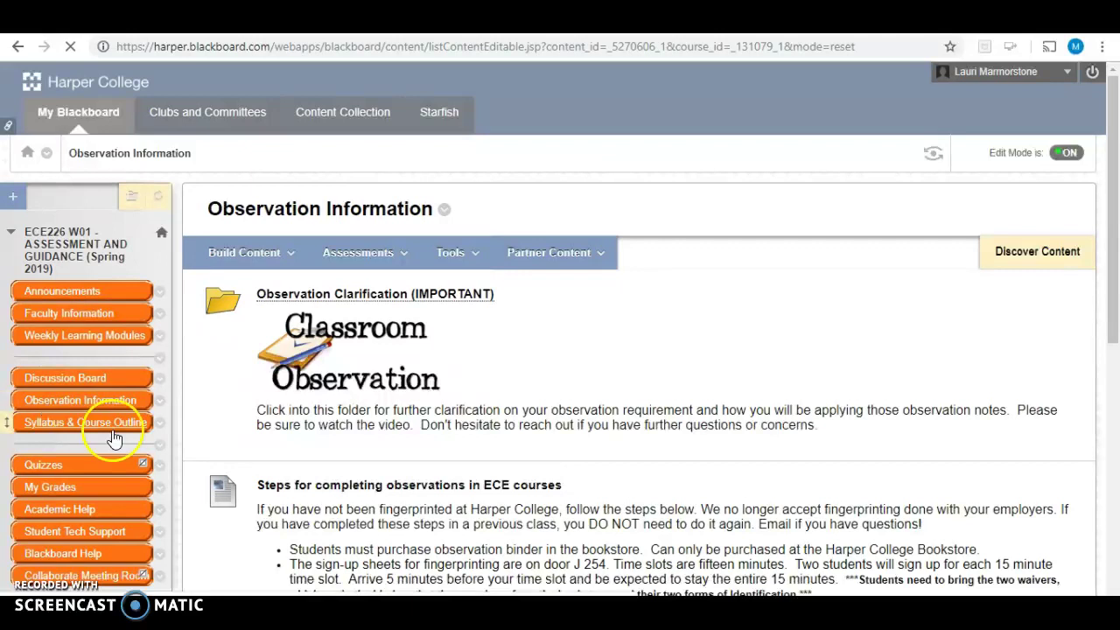
pyautogui.click(317, 298)
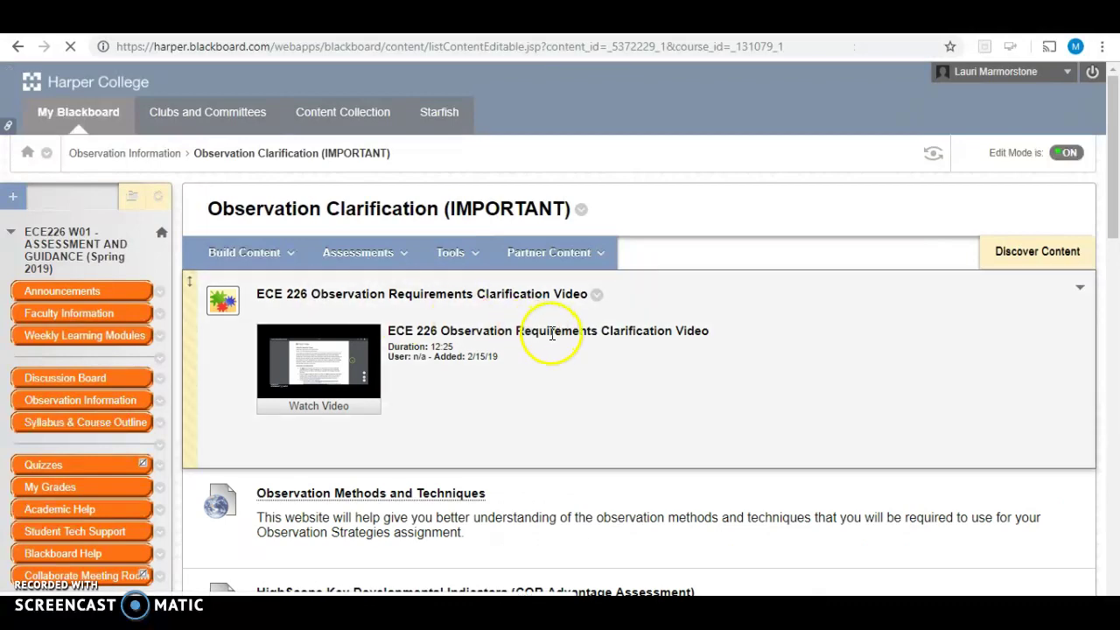
pyautogui.scroll(-3, 542, 335)
pyautogui.scroll(-3, 552, 333)
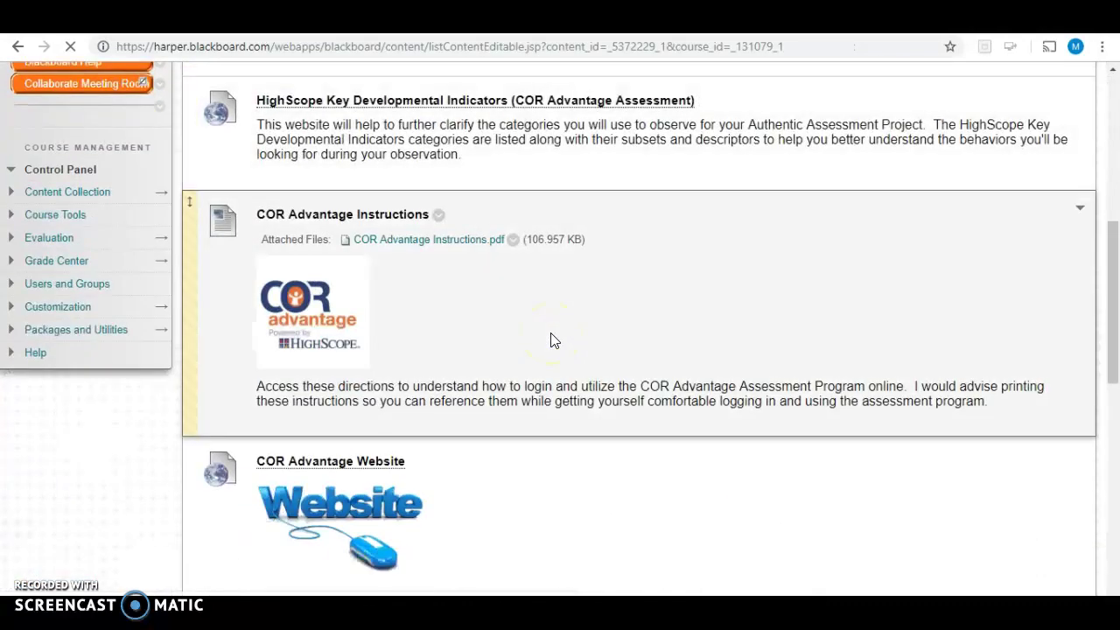
pyautogui.scroll(-1, 551, 341)
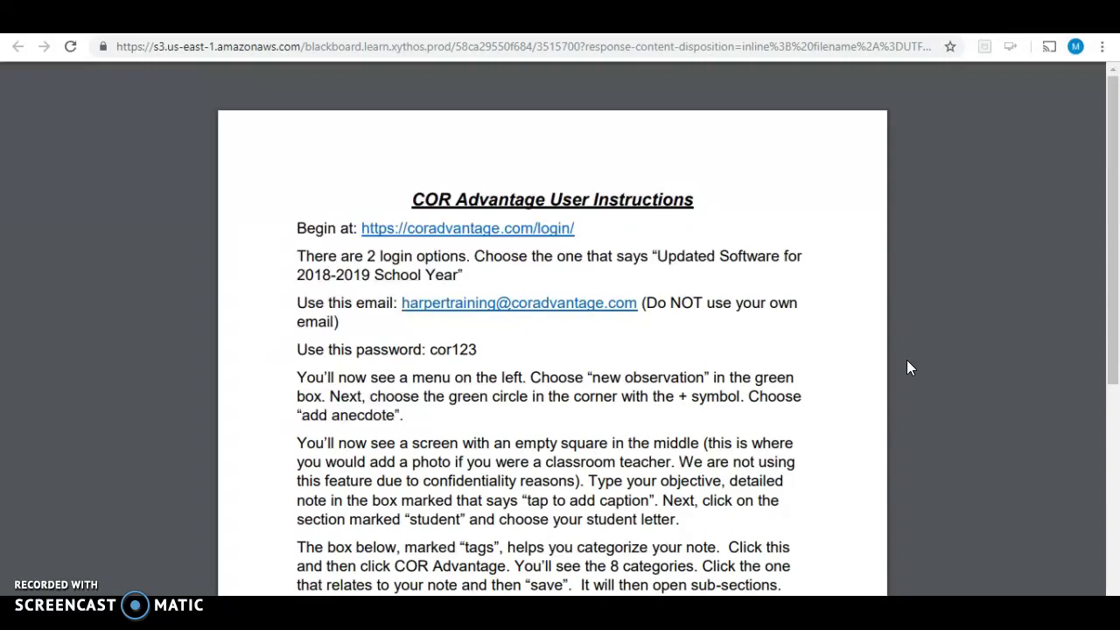
# Follow the PDF's login link and sign in through the updated 2018-2019 software's LOG IN form
pyautogui.click(491, 234)
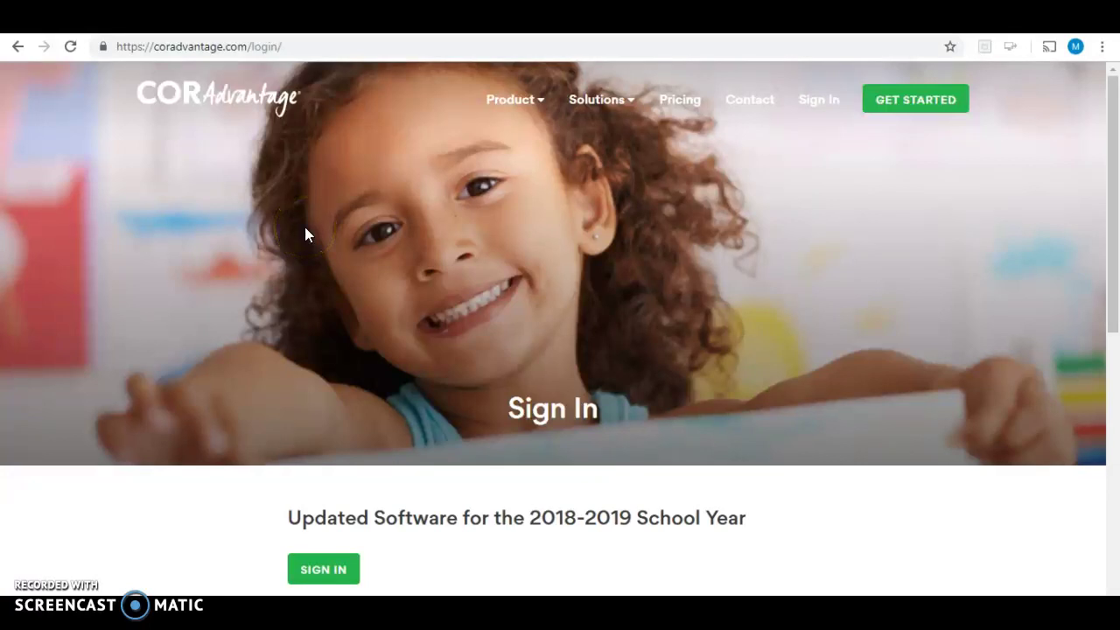
pyautogui.click(329, 577)
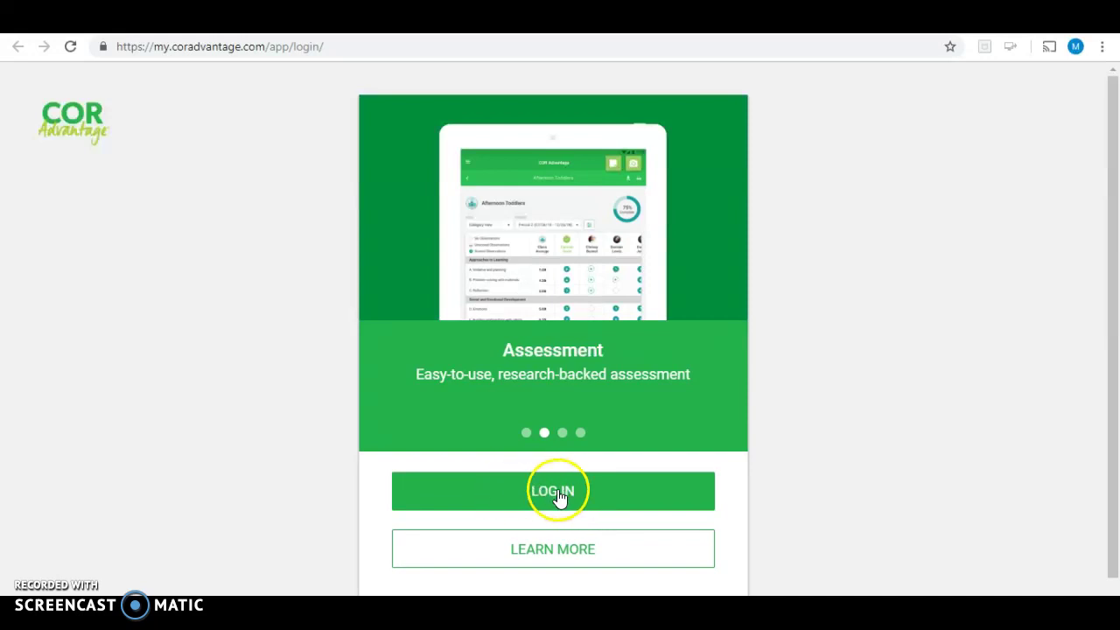
pyautogui.click(560, 497)
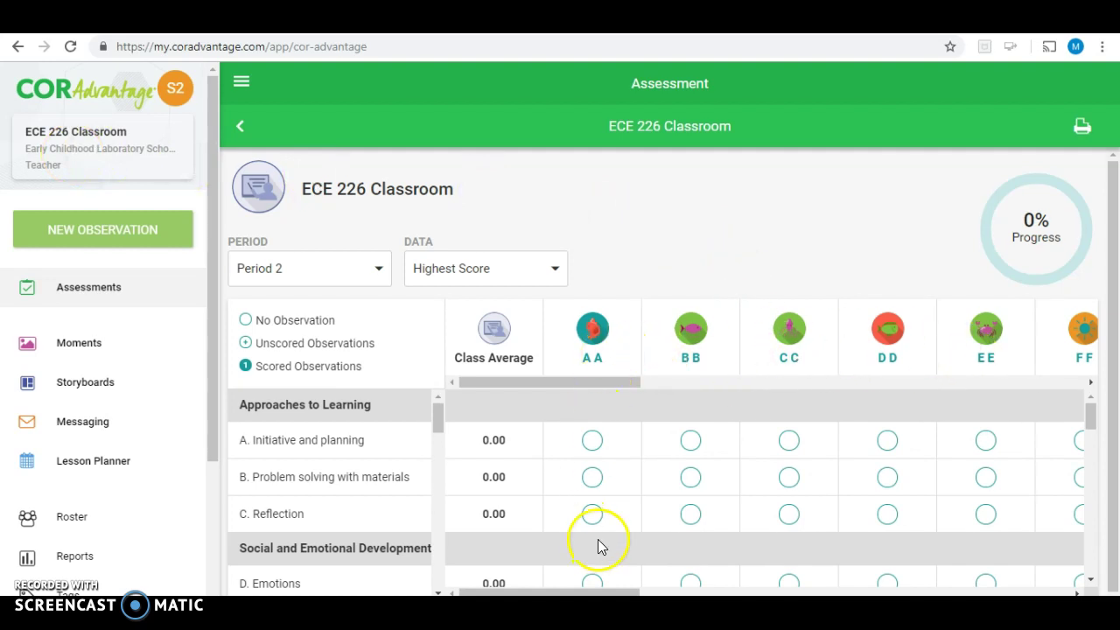
# Scroll the student columns right, then switch back to the Blackboard course page
pyautogui.moveTo(592, 588)
pyautogui.mouseDown()
pyautogui.moveTo(974, 580)
pyautogui.moveTo(590, 587)
pyautogui.mouseUp()
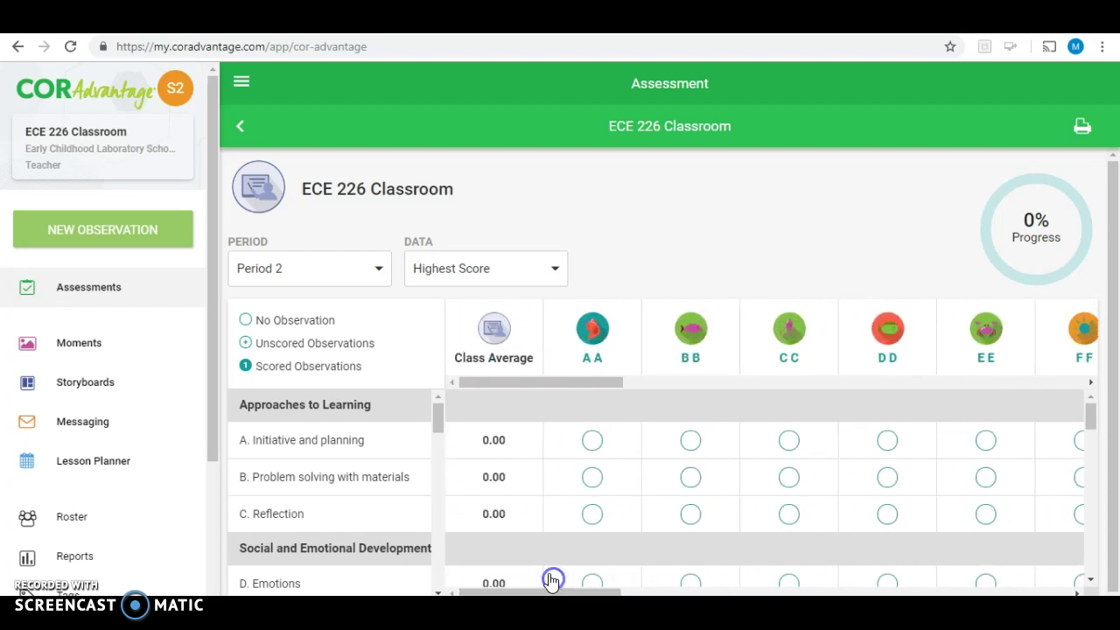
pyautogui.hotkey('ctrl', 'Tab')
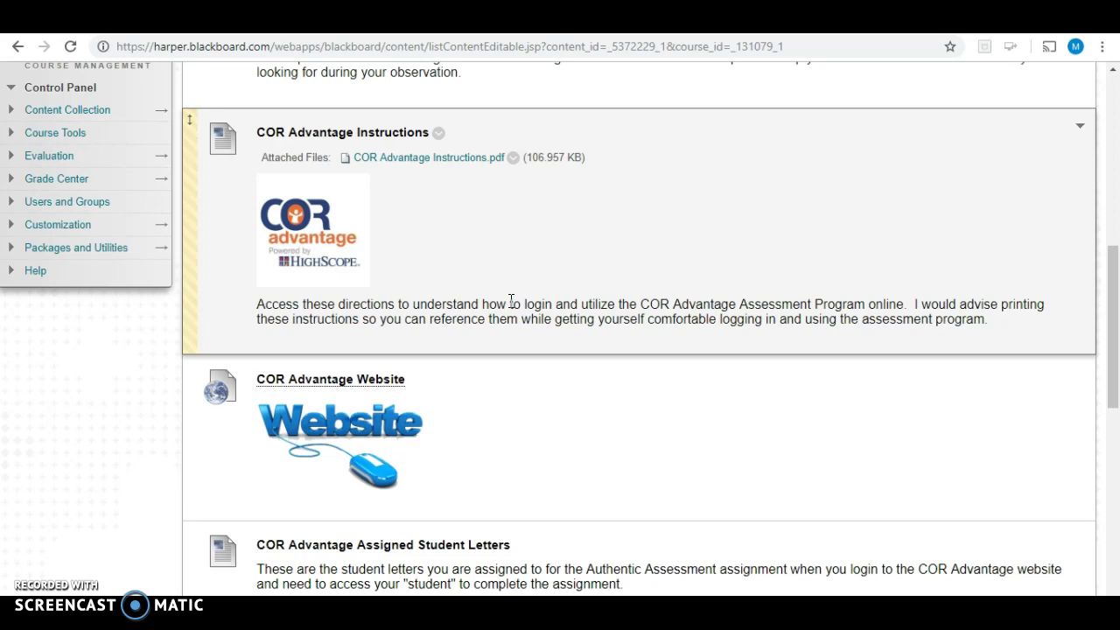
# Read the COR Advantage Assigned Student Letters list, then return to the COR Advantage tab
pyautogui.scroll(-3, 512, 301)
pyautogui.scroll(-4, 509, 302)
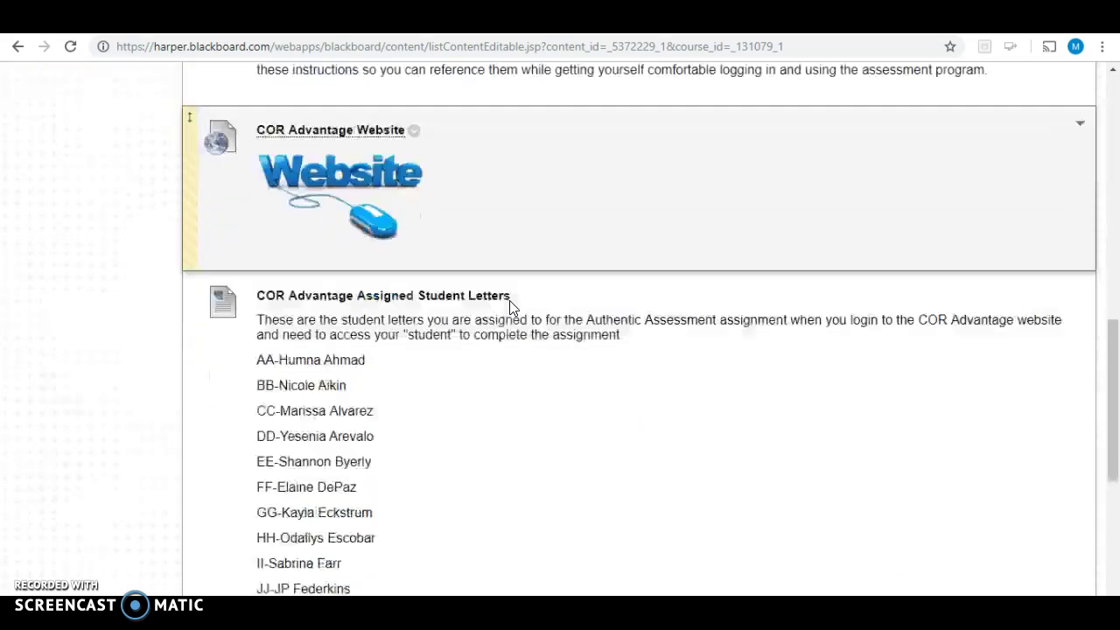
pyautogui.scroll(-1, 512, 308)
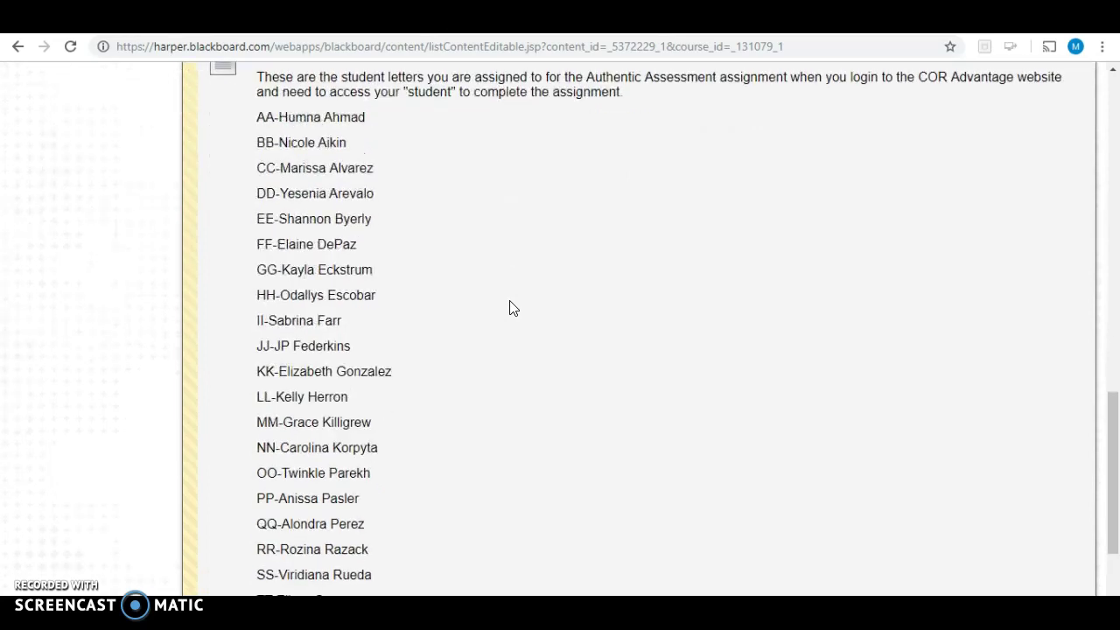
pyautogui.scroll(1, 511, 308)
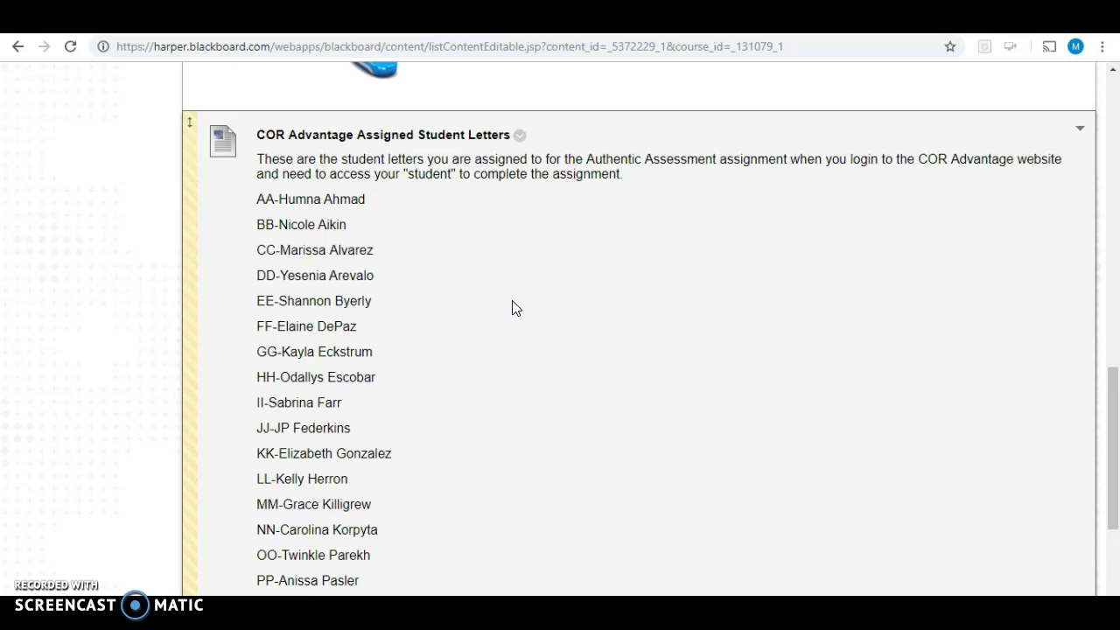
pyautogui.click(683, 194)
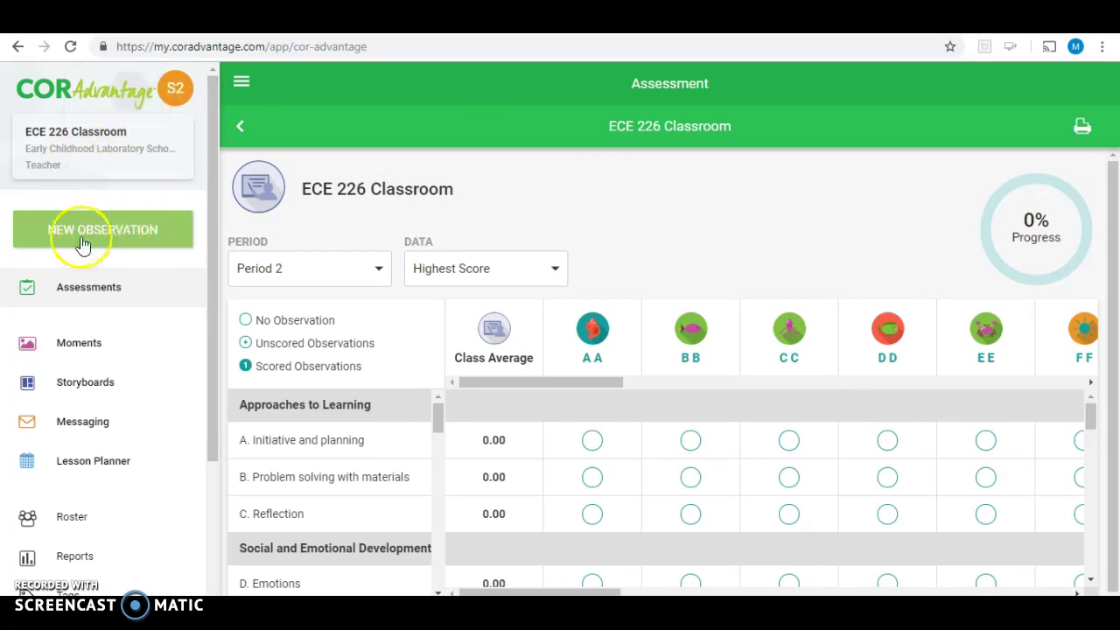
# Start a new observation and add a blank anecdote to it
pyautogui.click(104, 236)
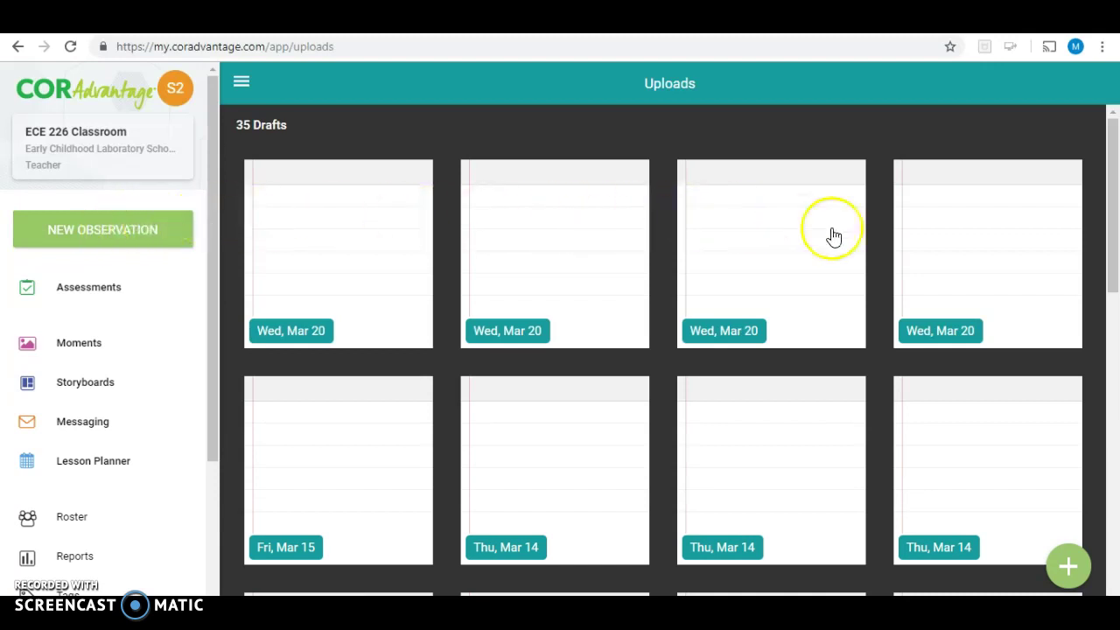
pyautogui.click(1069, 568)
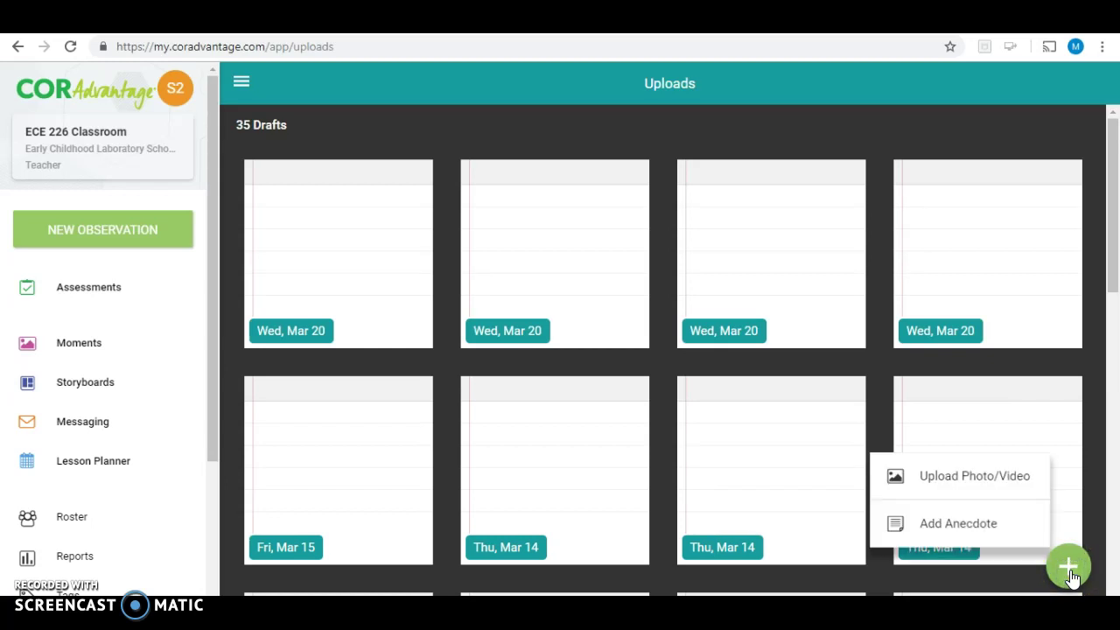
pyautogui.click(993, 532)
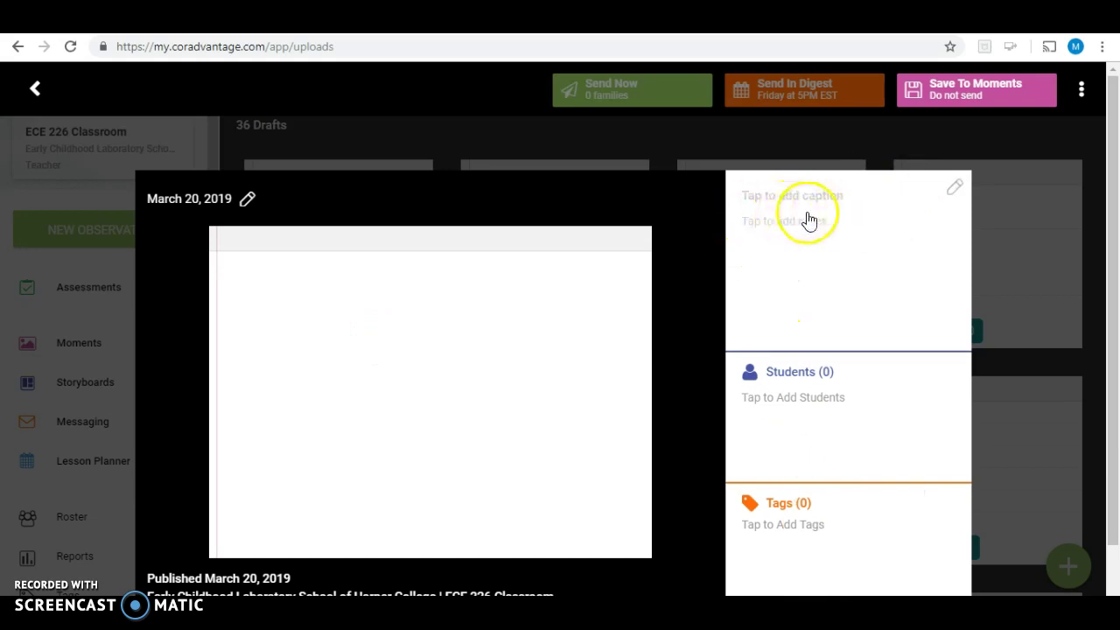
# Open the anecdote's caption editor and place the cursor in the Add Notes field
pyautogui.click(762, 224)
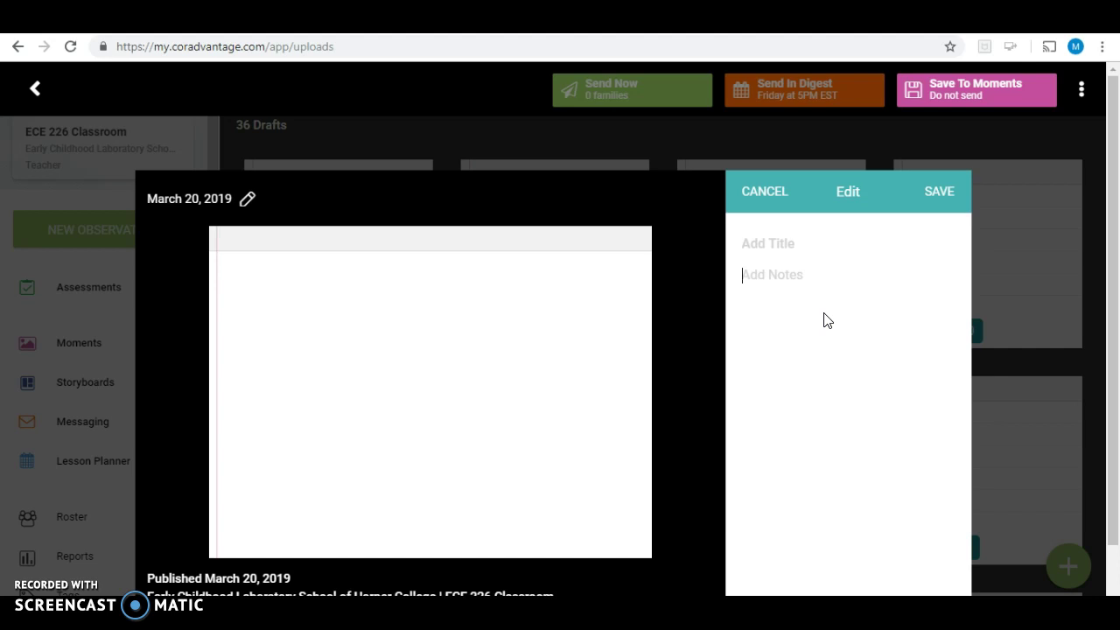
pyautogui.click(827, 320)
# Write the note 'Student during planning time shared that she wanted to create a castle…' and save it
pyautogui.write('Student during p')
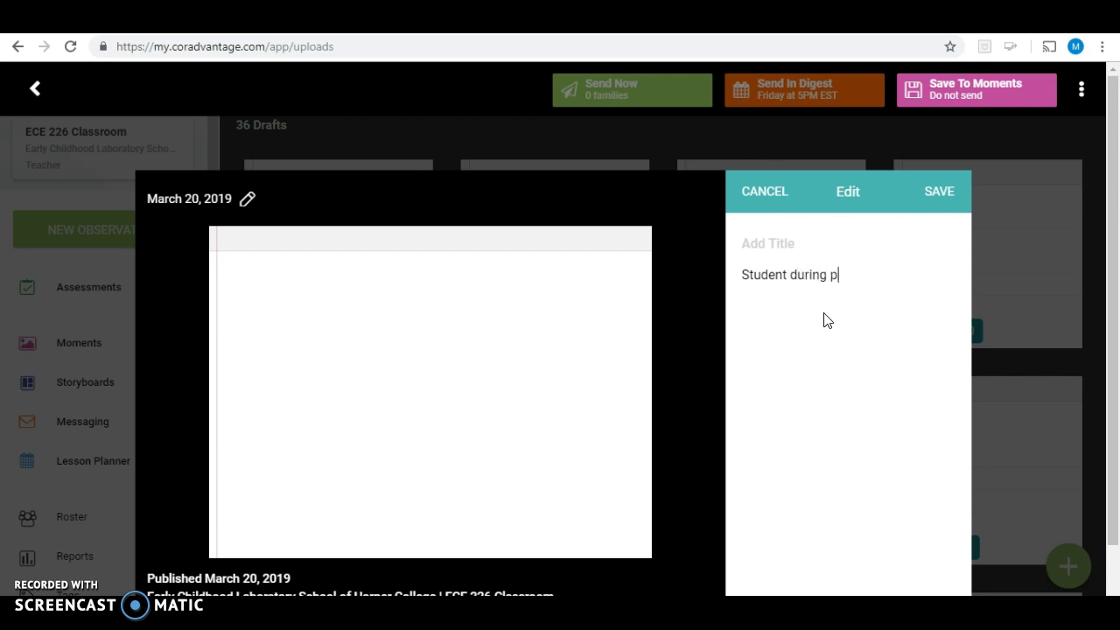
pyautogui.write('lanning time sh')
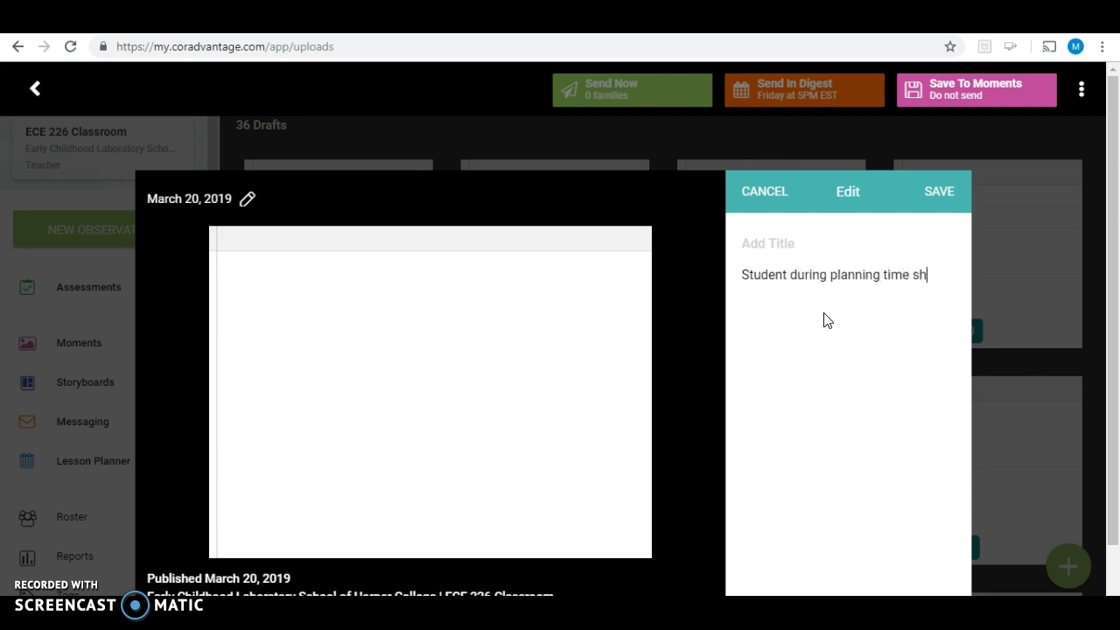
pyautogui.write('ared that she wanted to ')
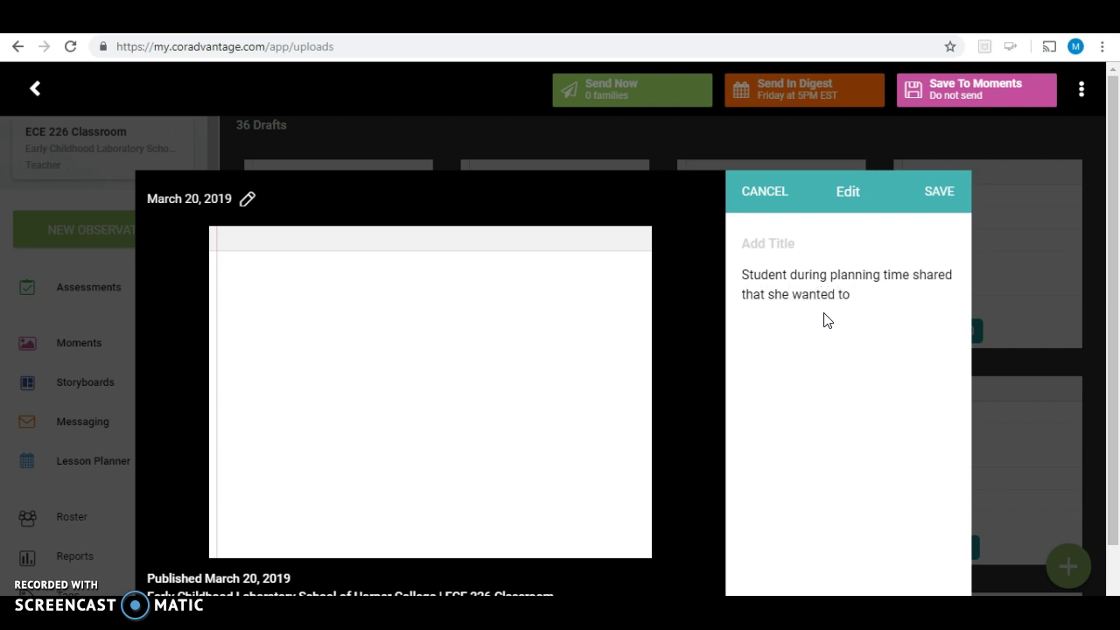
pyautogui.write('create a castle in the block')
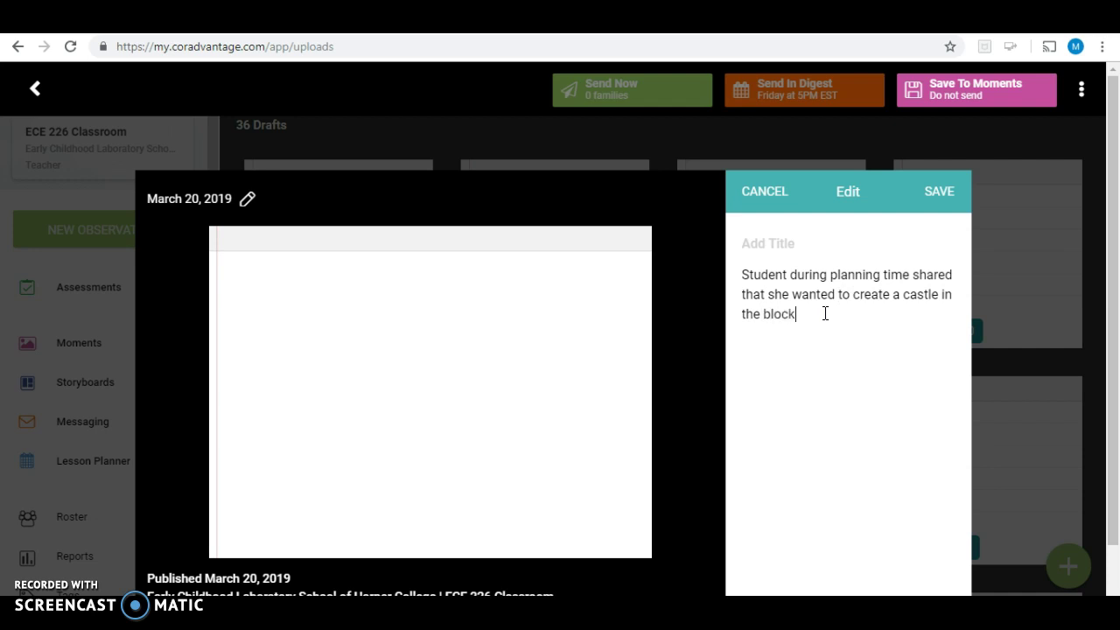
pyautogui.write(' area. I later witnessed the child')
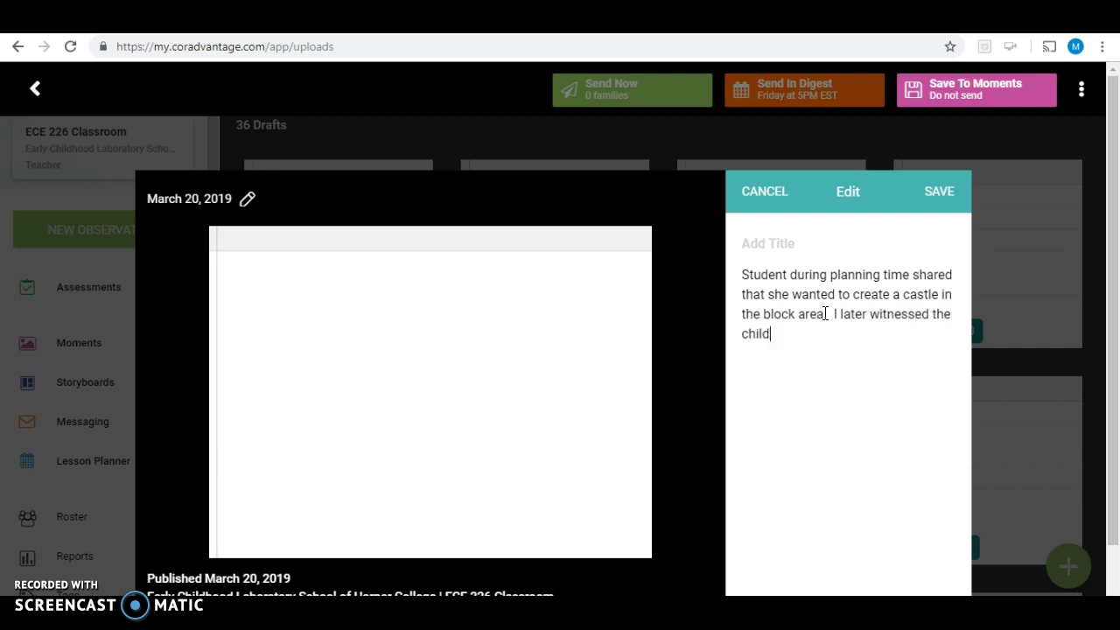
pyautogui.write(' in the block area ')
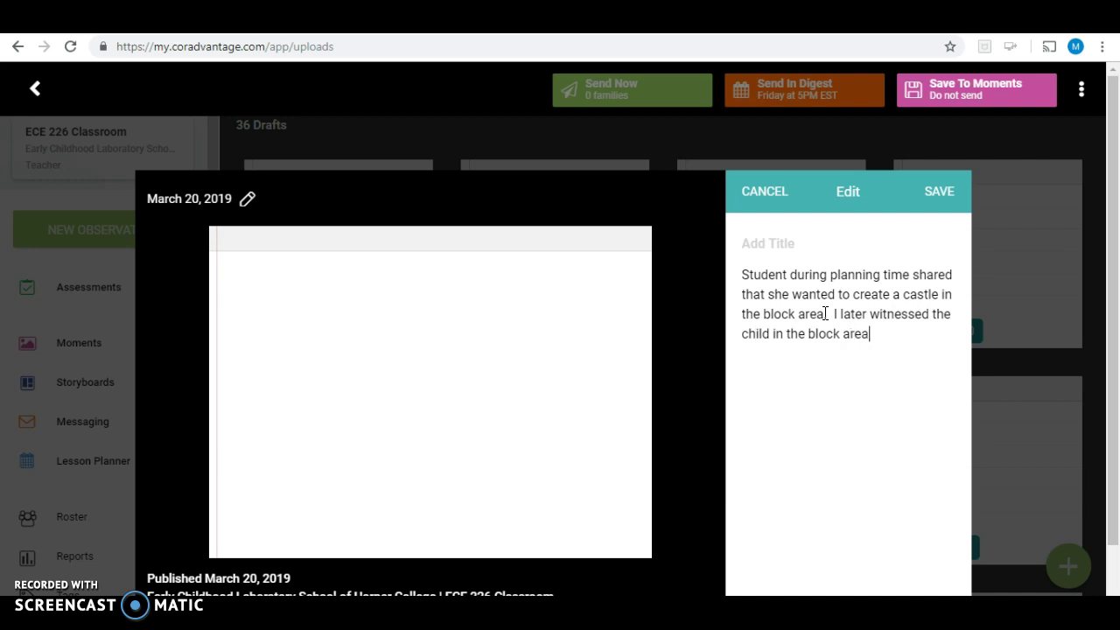
pyautogui.write('creating a castle u')
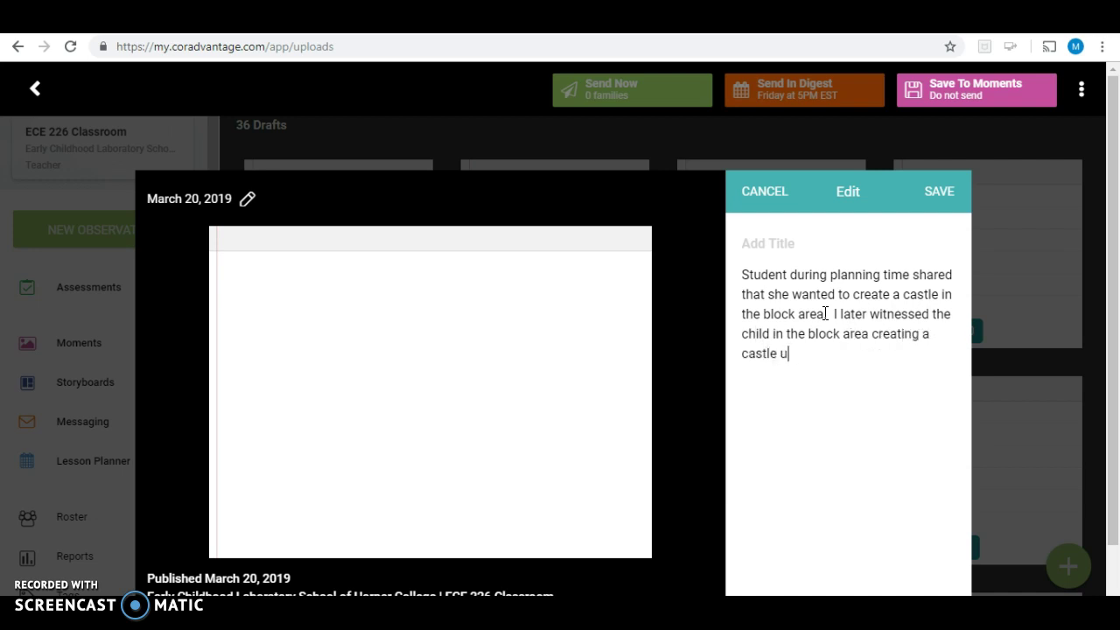
pyautogui.write('sing the unit blocks.')
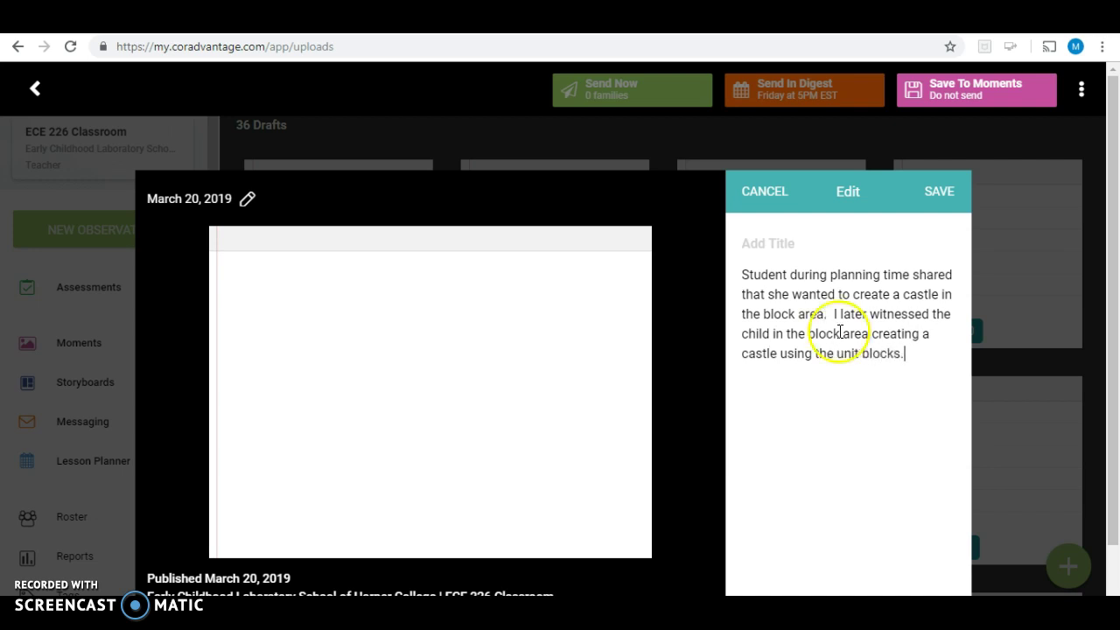
pyautogui.click(875, 393)
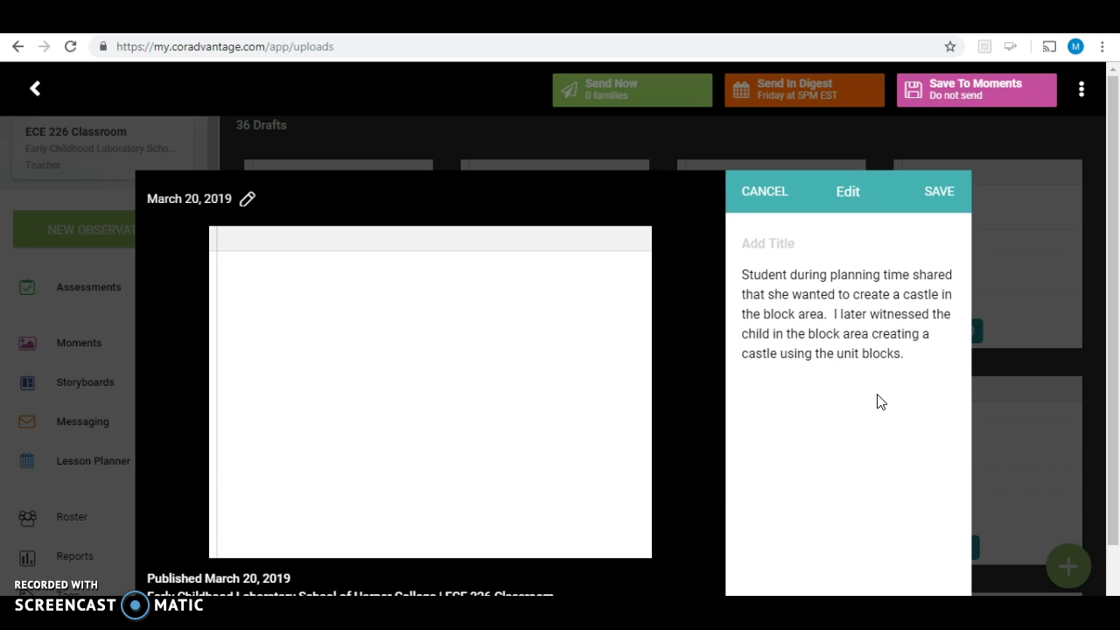
pyautogui.click(754, 301)
pyautogui.click(936, 197)
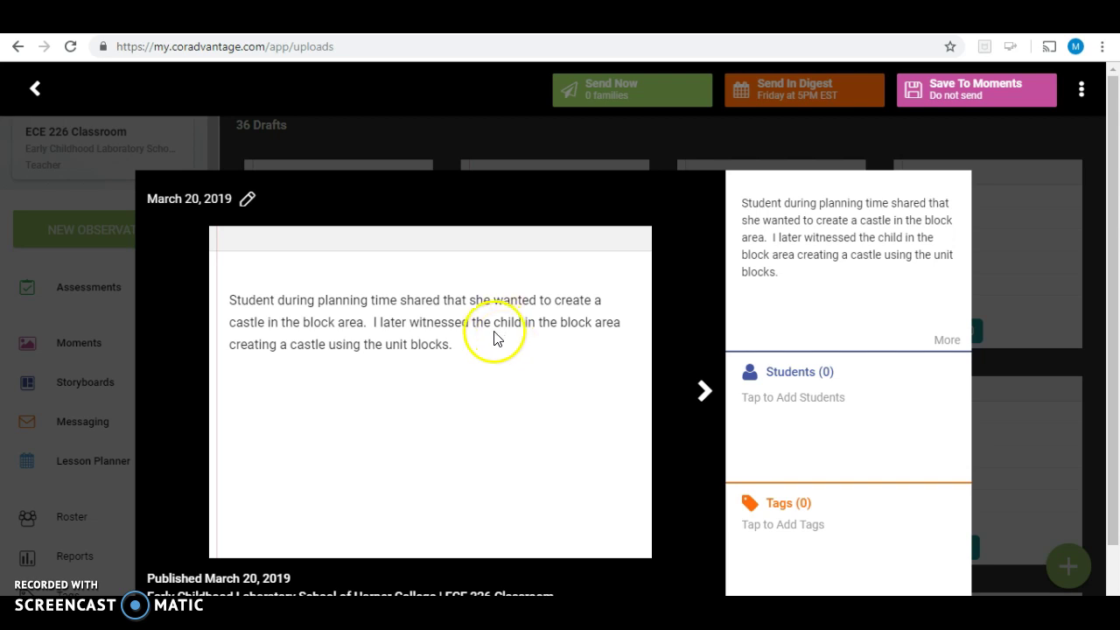
# Select the crab-avatar student in the Students picker and save the choice
pyautogui.click(831, 394)
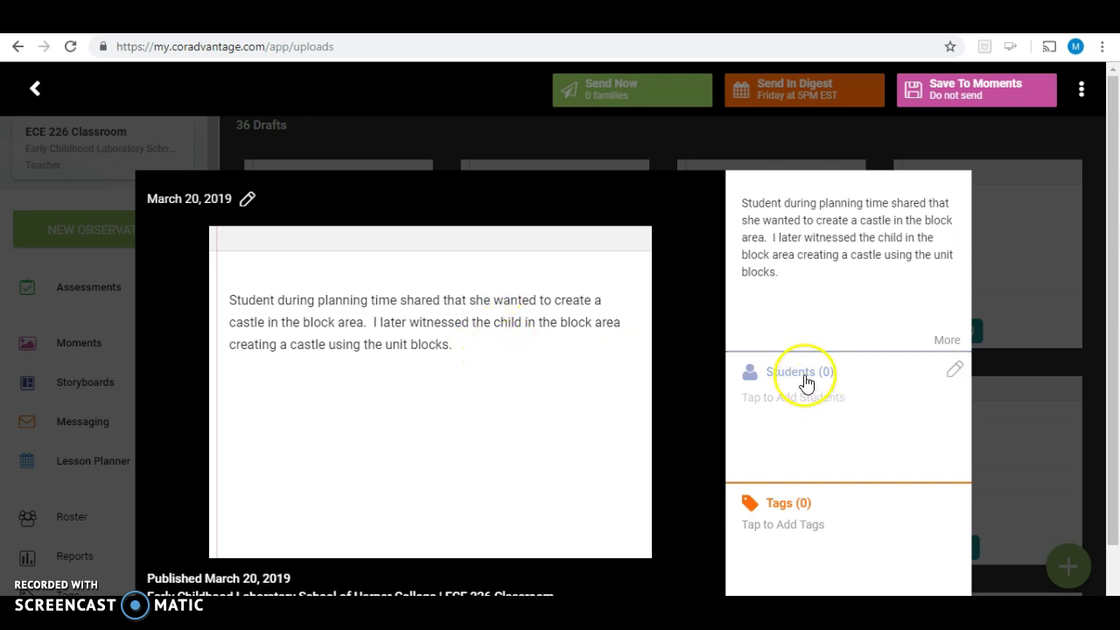
pyautogui.click(956, 374)
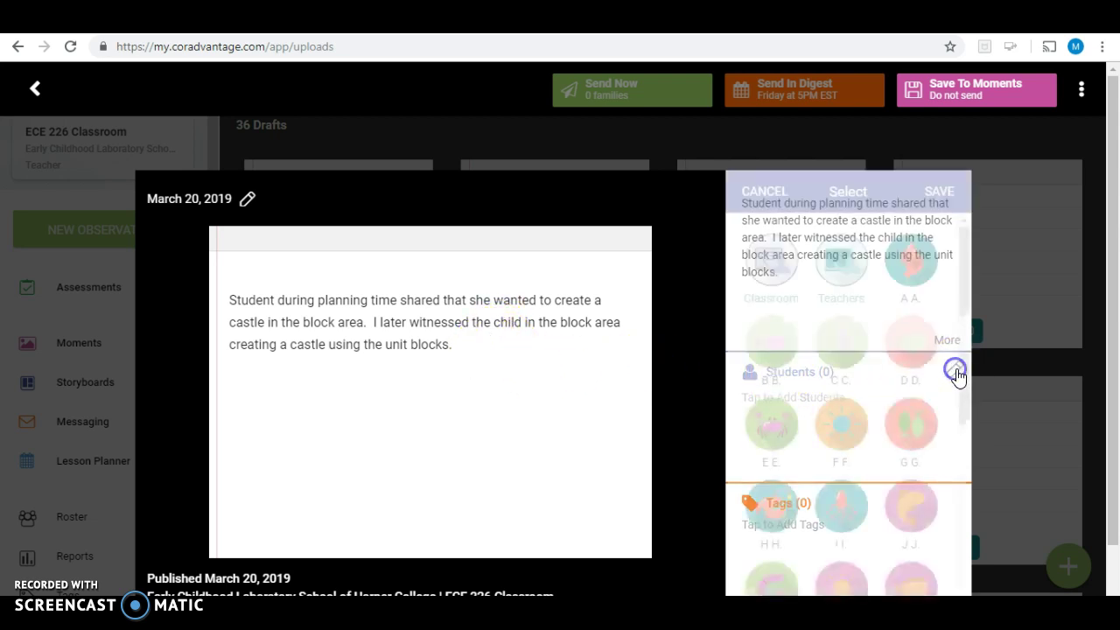
pyautogui.moveTo(963, 339); pyautogui.dragTo(961, 523)
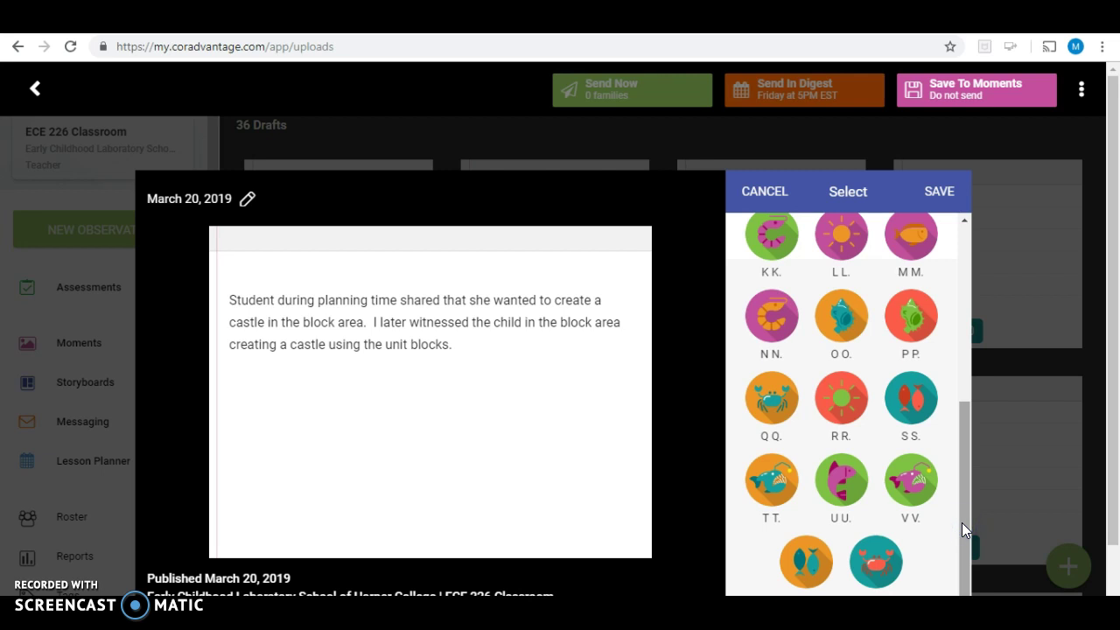
pyautogui.click(873, 567)
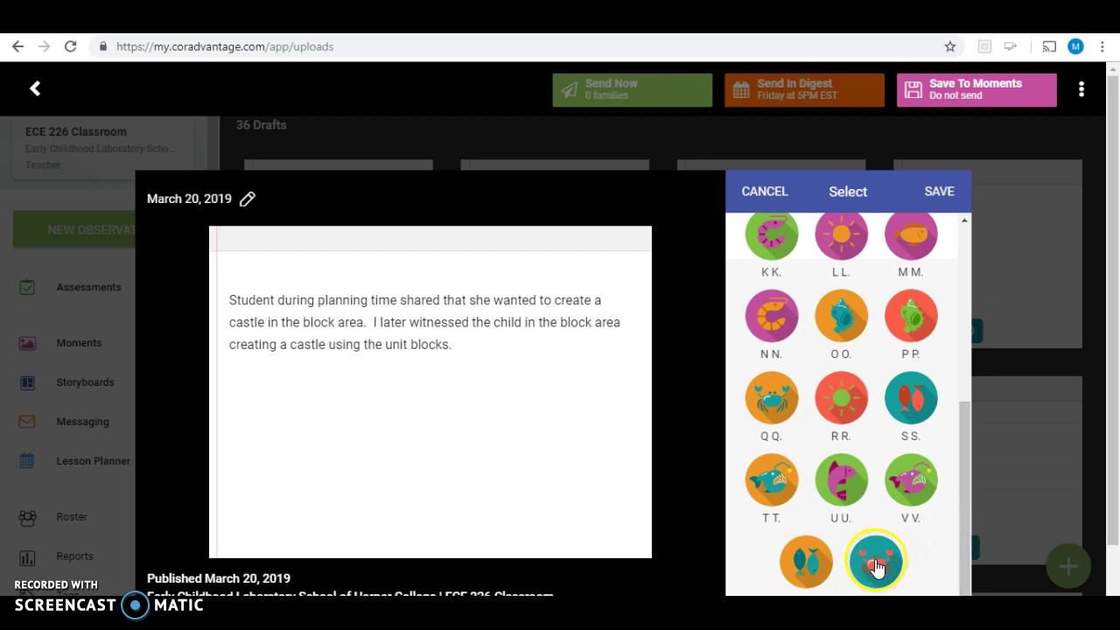
pyautogui.click(875, 567)
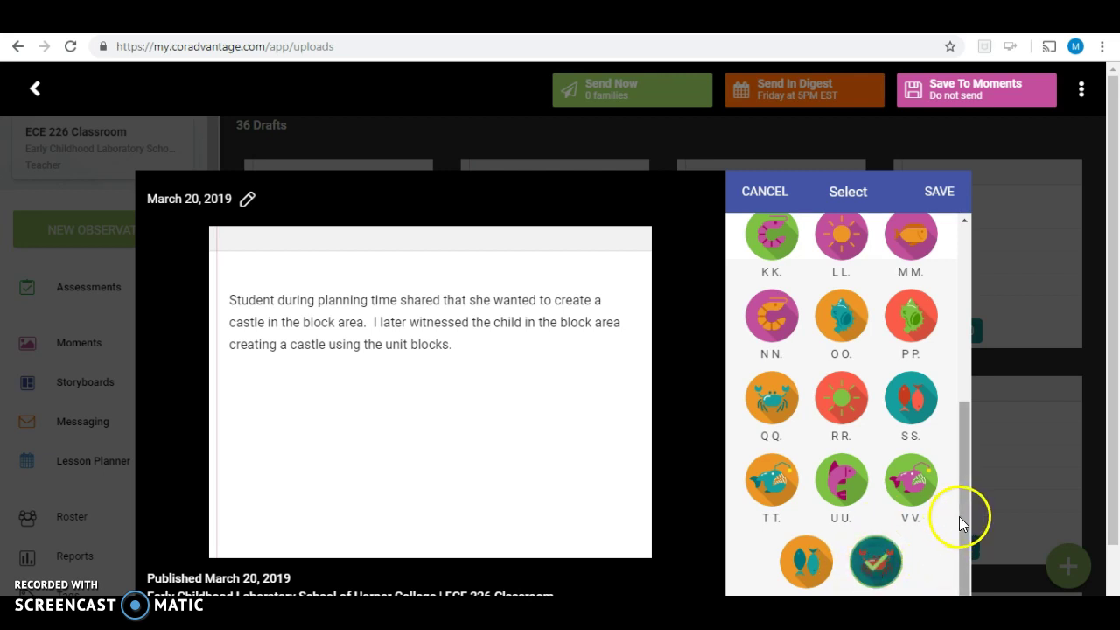
pyautogui.moveTo(965, 516); pyautogui.dragTo(969, 454)
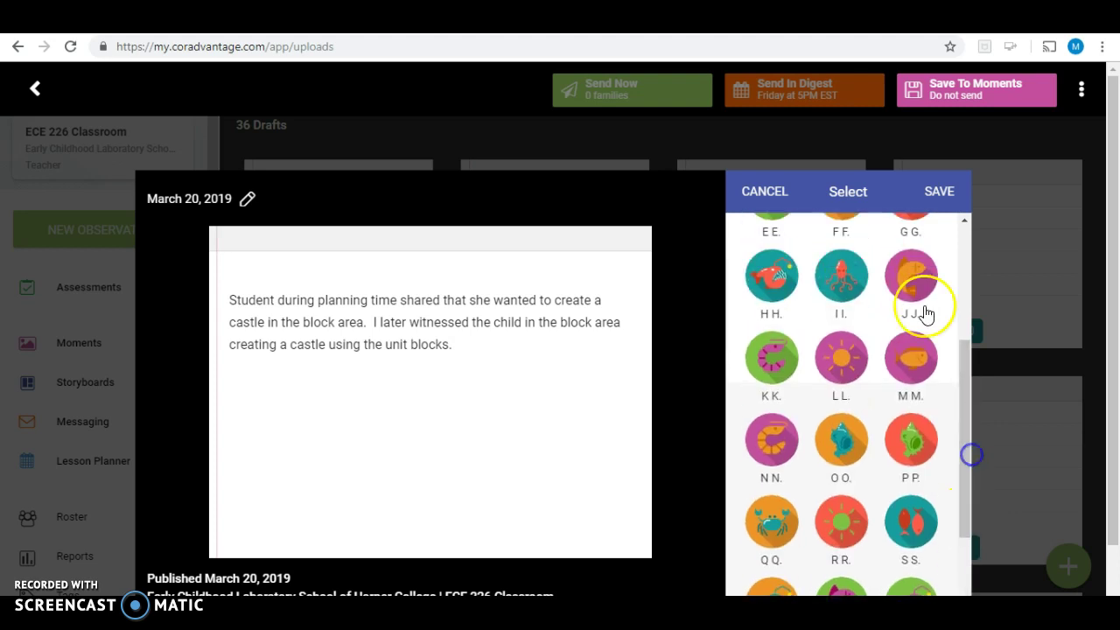
pyautogui.click(937, 189)
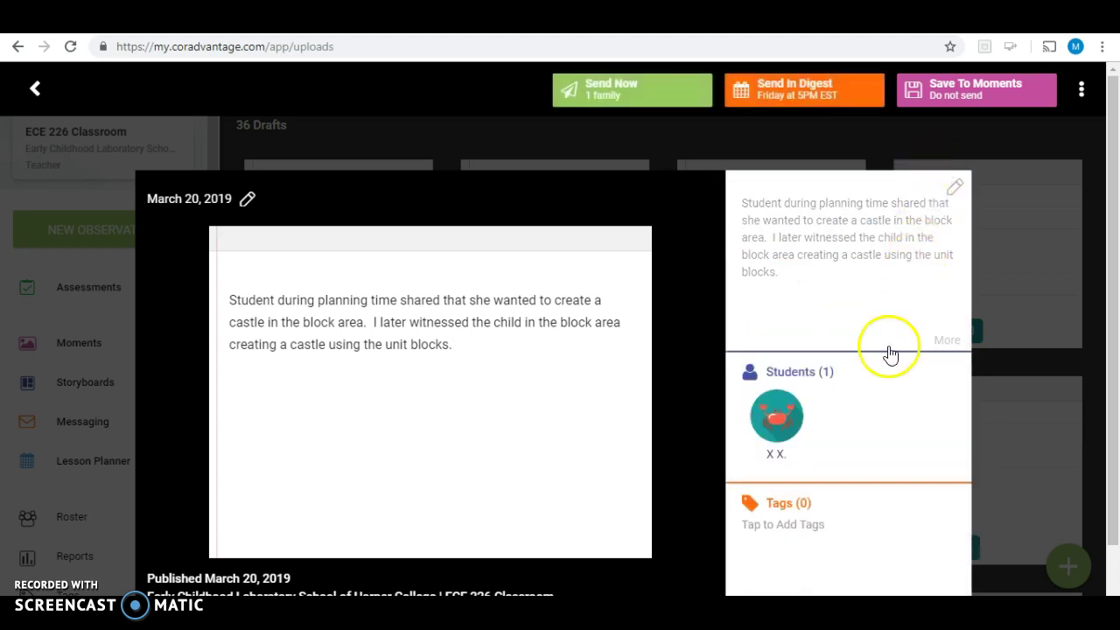
pyautogui.scroll(-1, 889, 418)
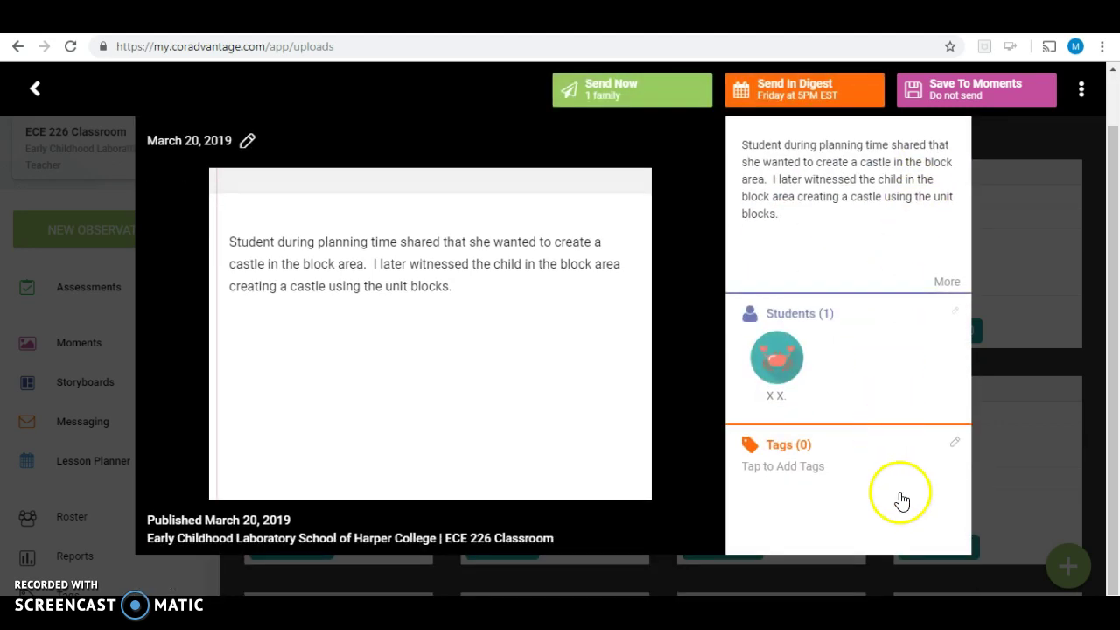
# Open Tags > COR Advantage > Approaches to Learning and expand A. Initiative and planning
pyautogui.click(780, 448)
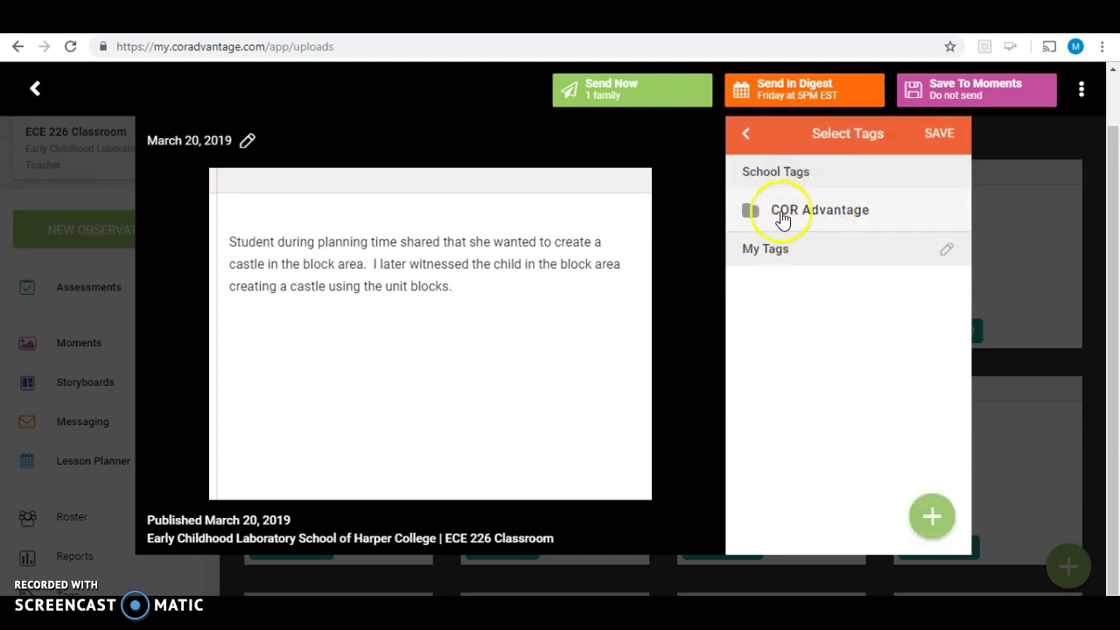
pyautogui.click(829, 220)
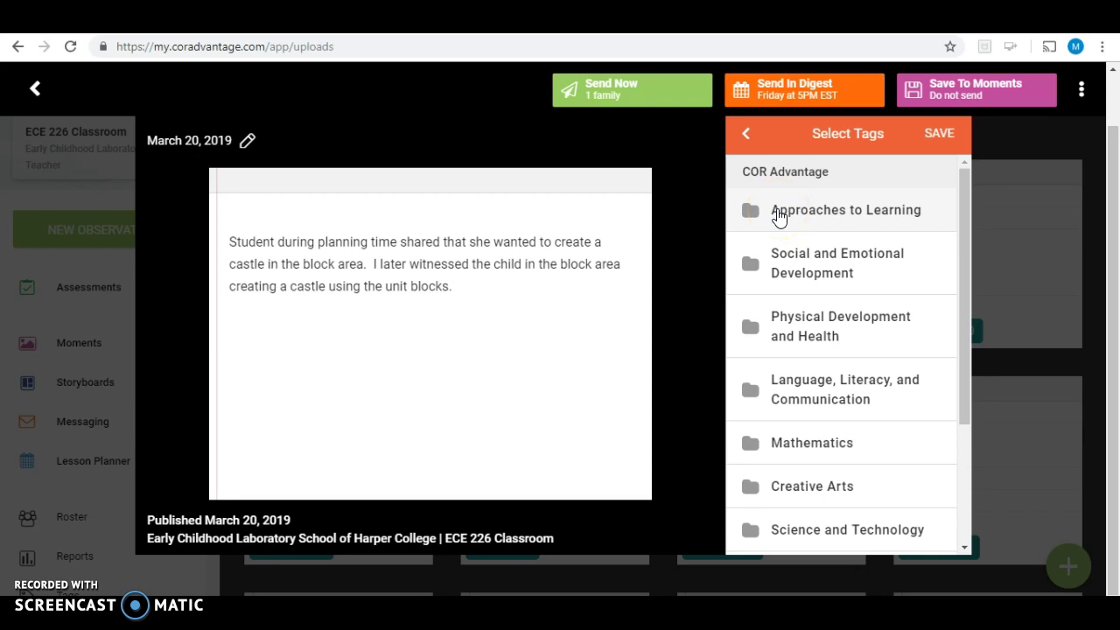
pyautogui.click(803, 214)
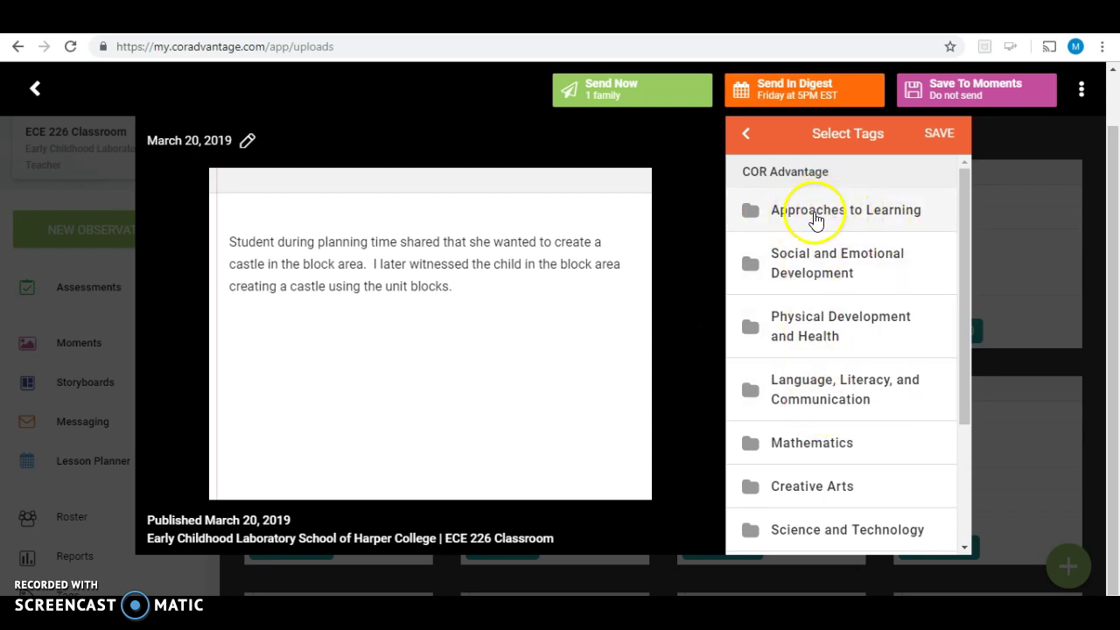
pyautogui.click(797, 219)
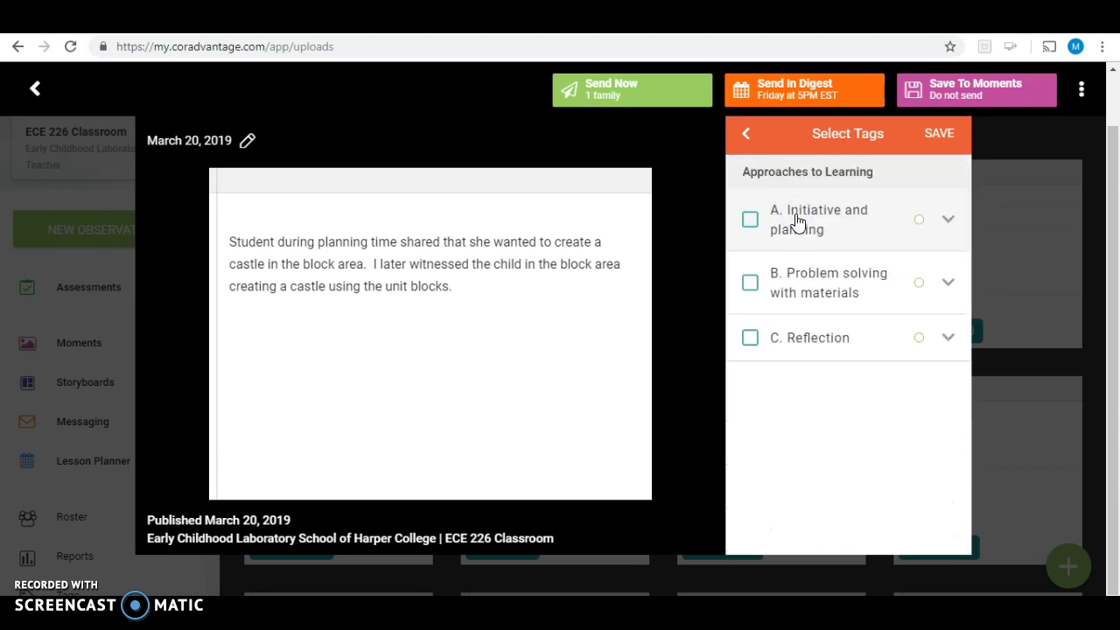
pyautogui.click(949, 221)
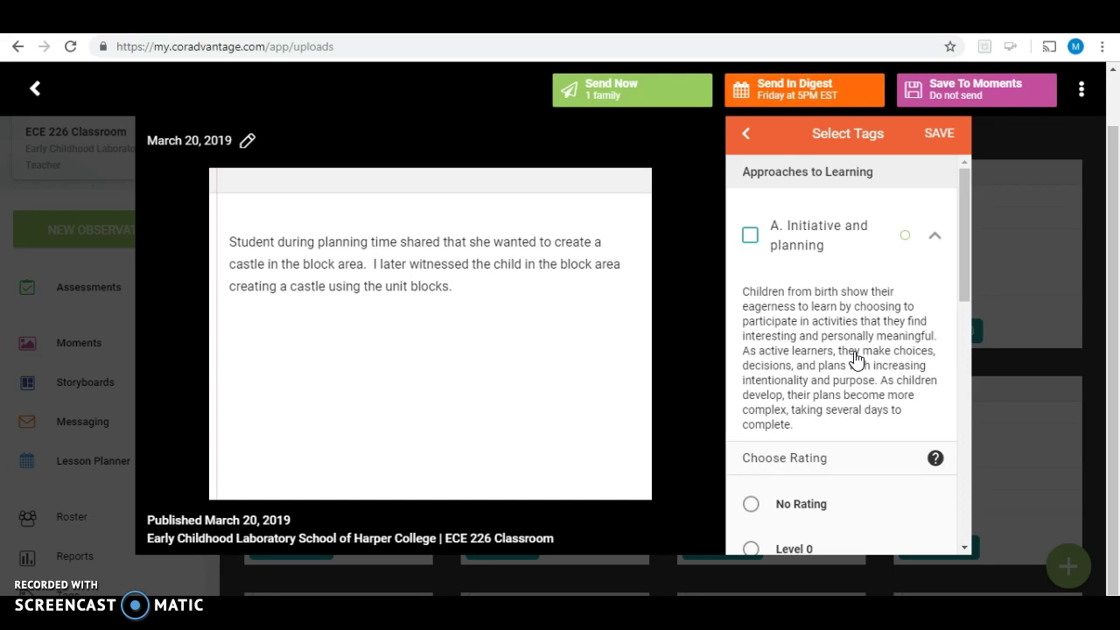
# Review the Approaches to Learning table in the HighScope Key Developmental Indicators PDF, then return to COR Advantage
pyautogui.hotkey('ctrl', 'Tab')
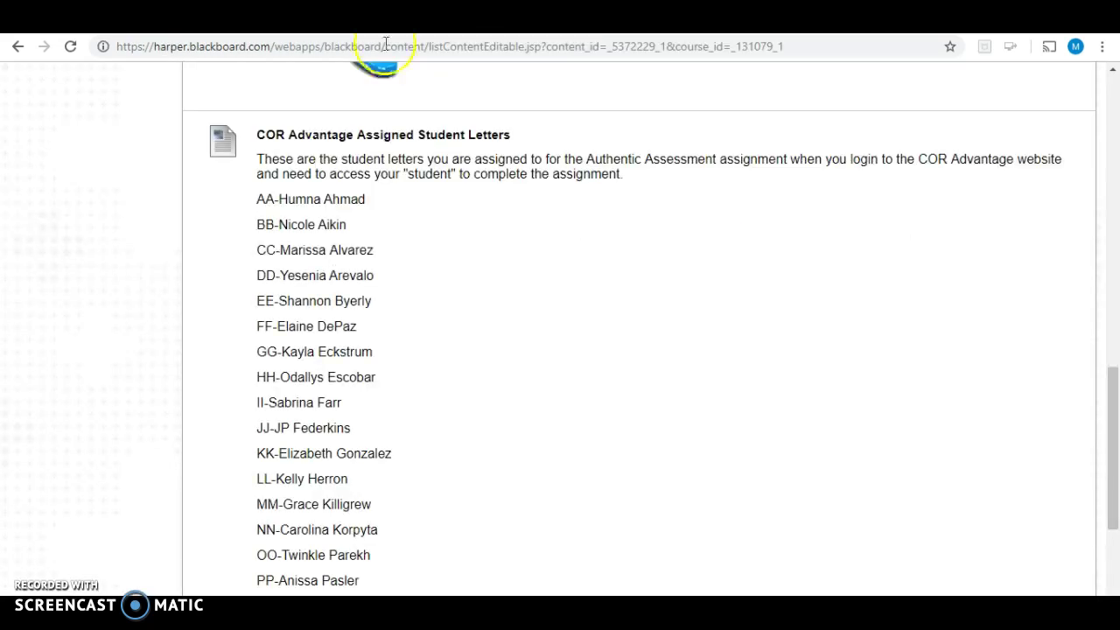
pyautogui.scroll(4, 537, 266)
pyautogui.scroll(3, 537, 267)
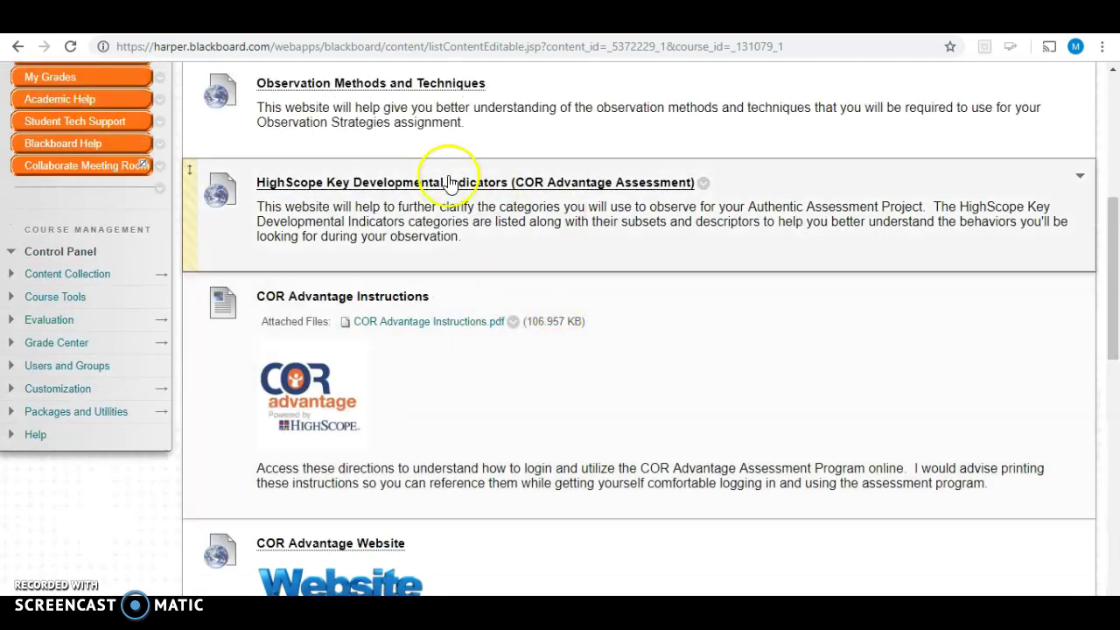
pyautogui.click(444, 185)
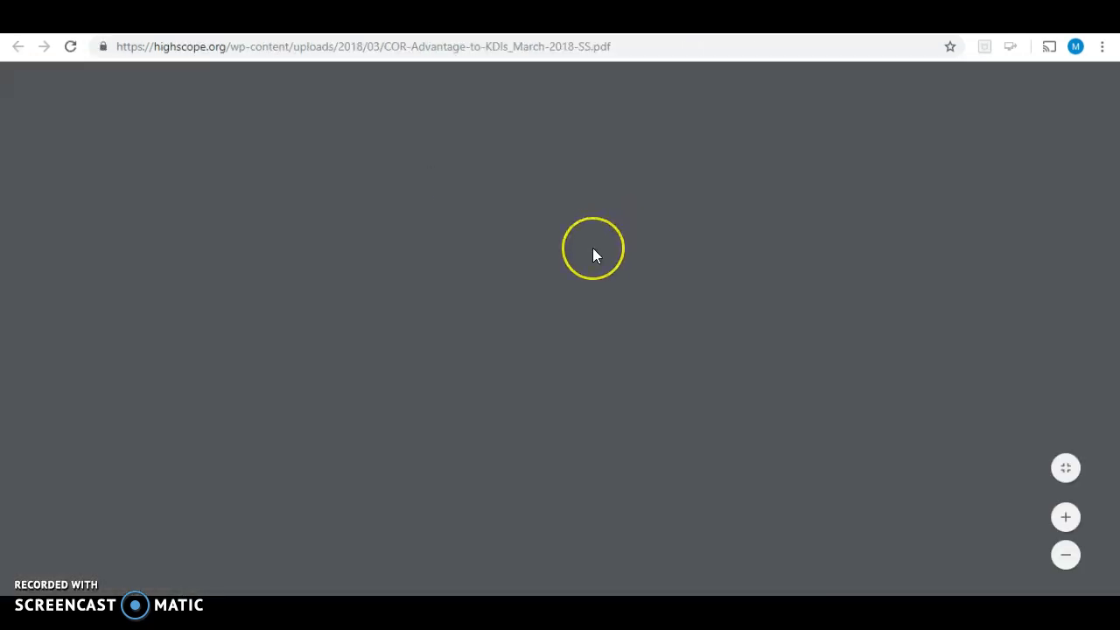
pyautogui.scroll(-8, 665, 280)
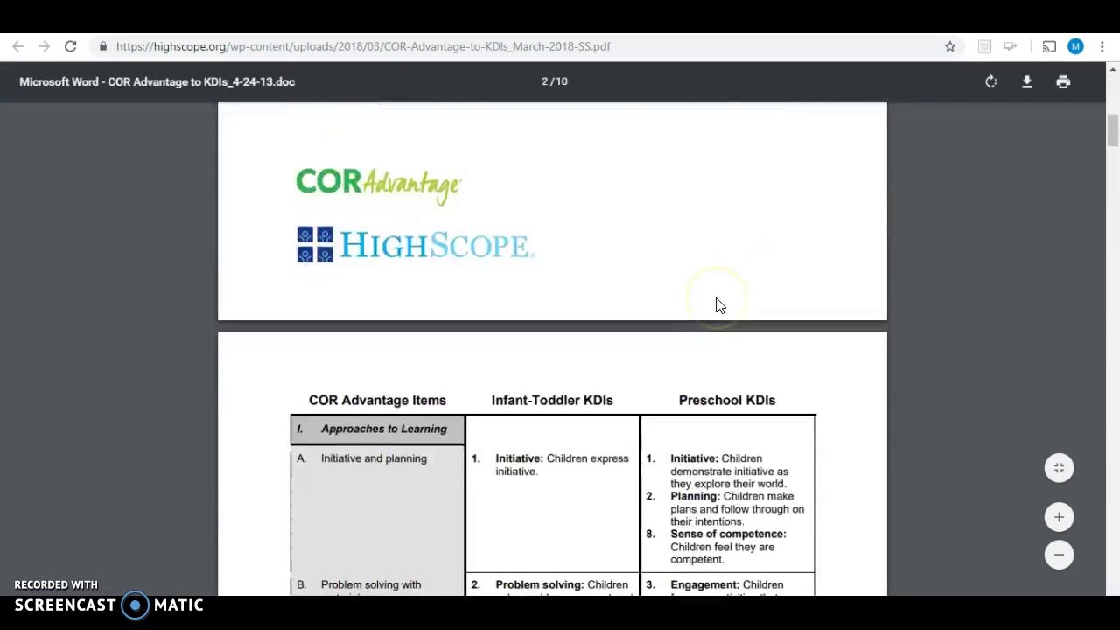
pyautogui.scroll(-2, 716, 305)
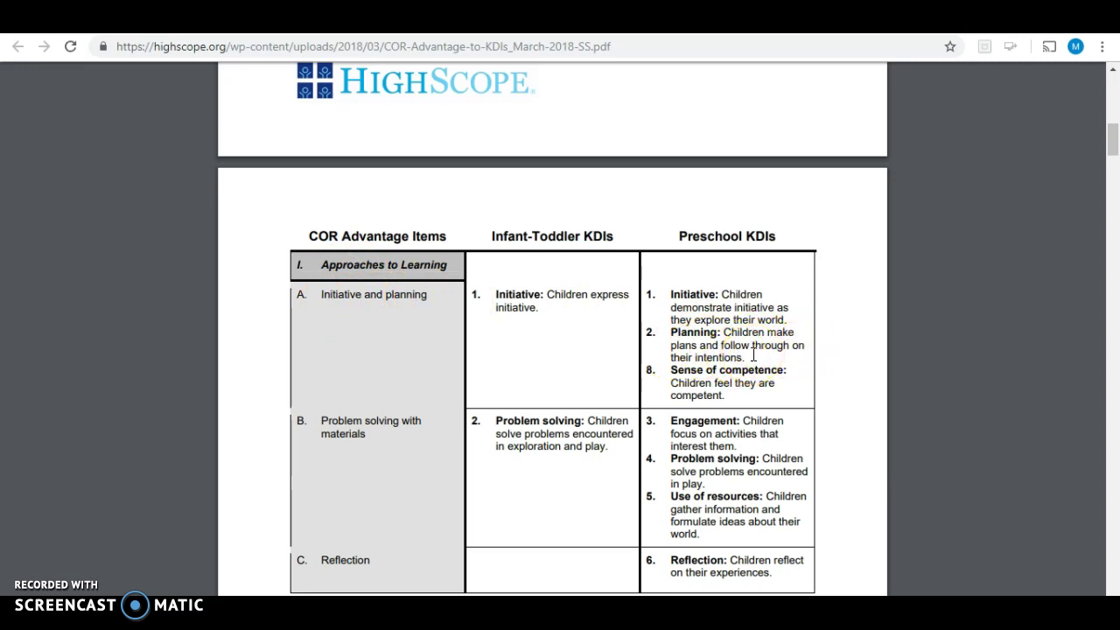
pyautogui.hotkey('ctrl', 'Tab')
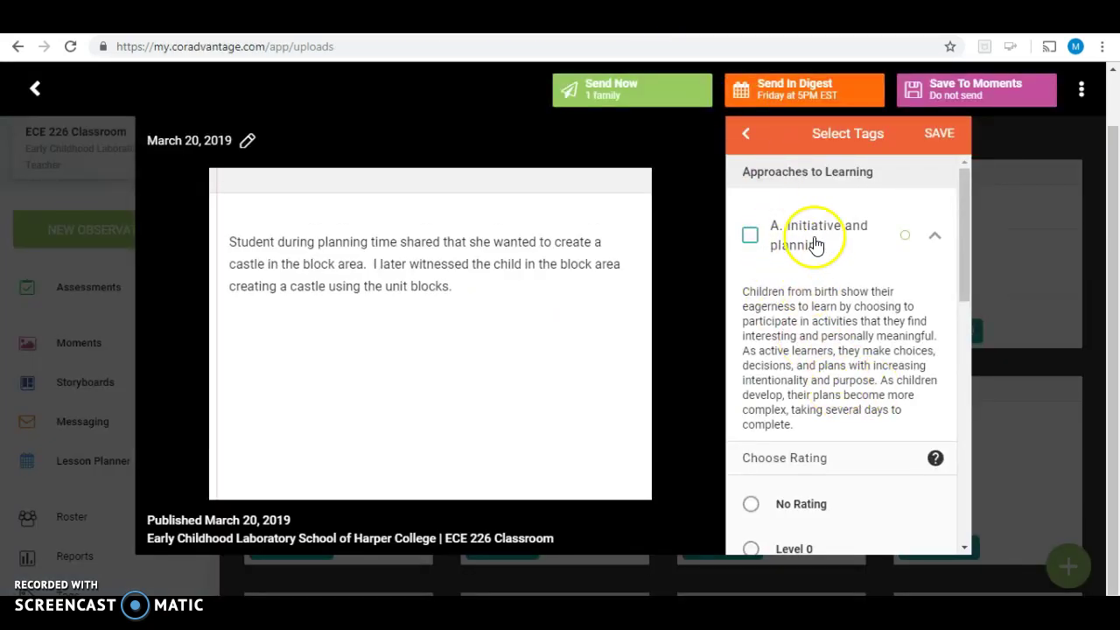
# Tag the castle-building anecdote with A. Initiative and planning, rate it Level 3, and save
pyautogui.click(752, 238)
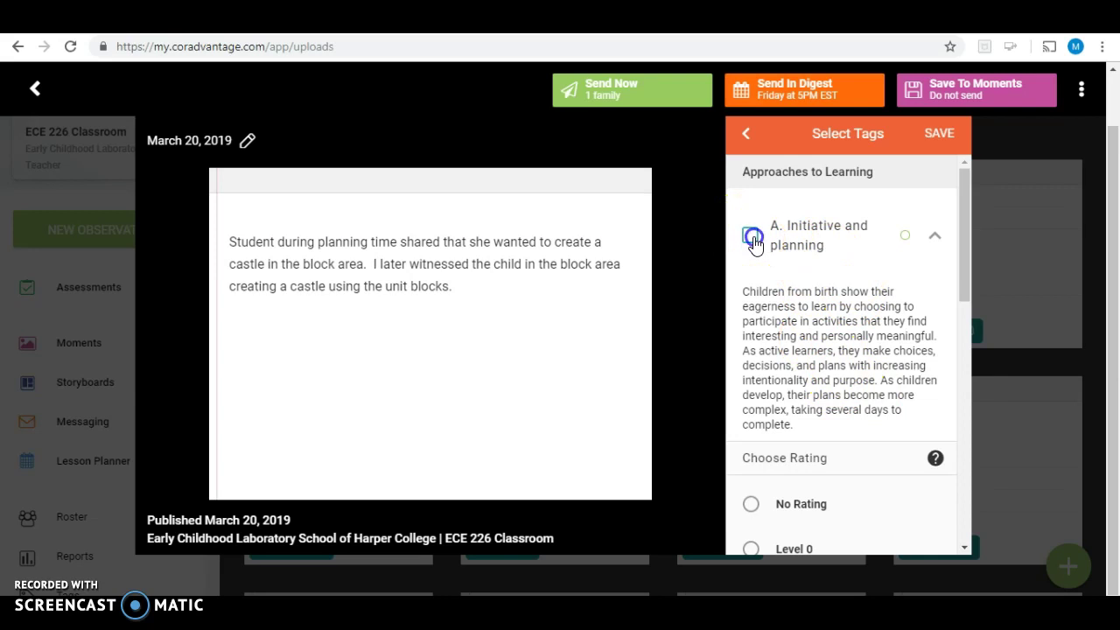
pyautogui.scroll(-1, 882, 363)
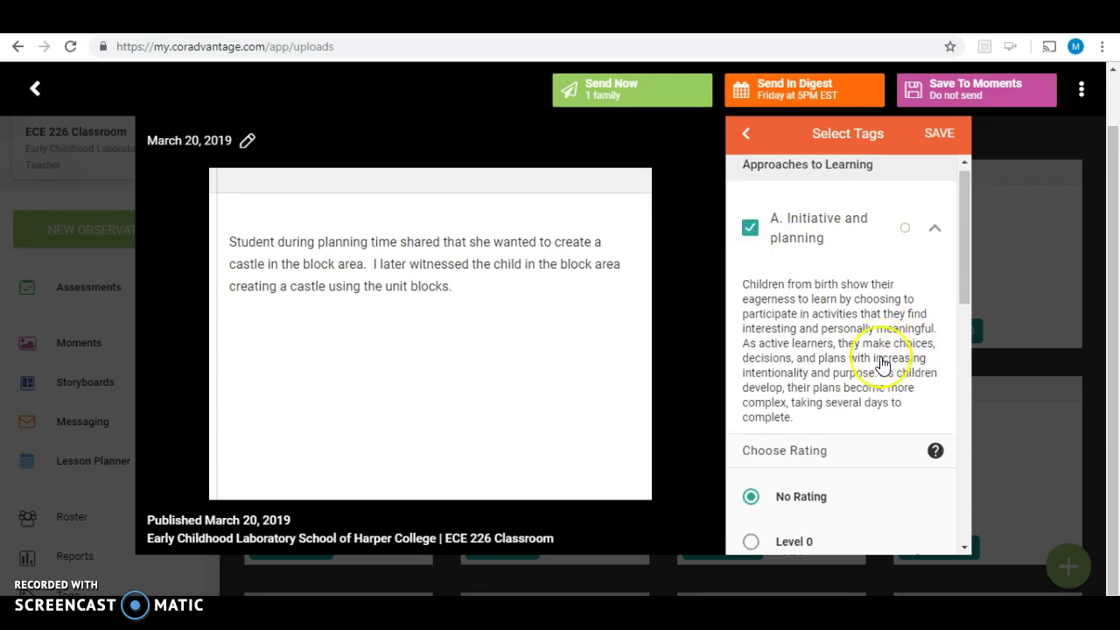
pyautogui.scroll(-2, 881, 363)
pyautogui.scroll(-2, 882, 363)
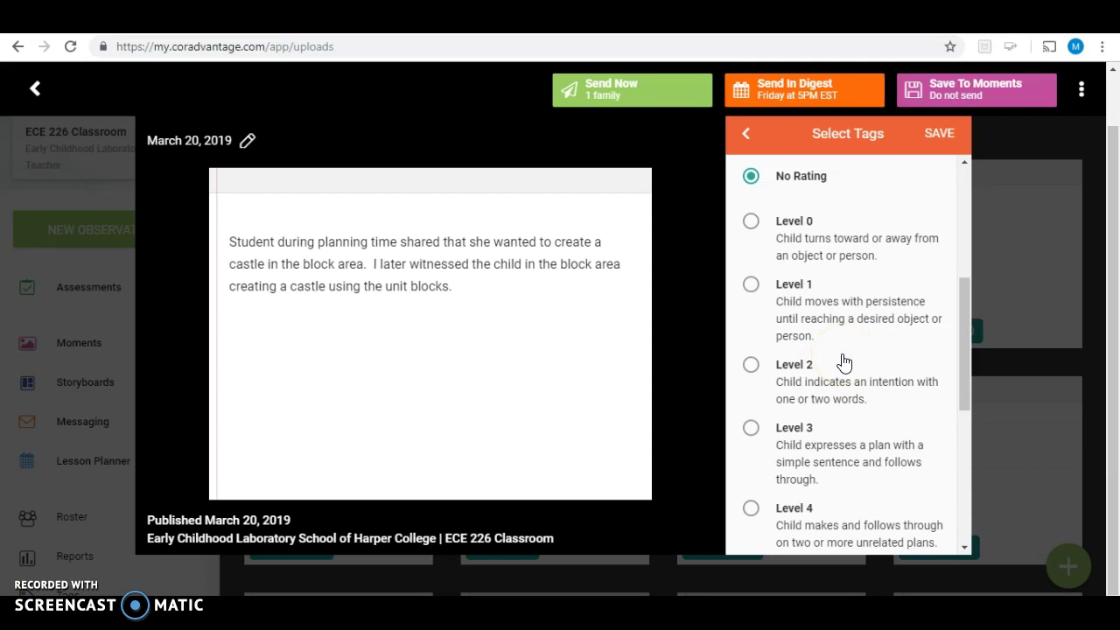
pyautogui.scroll(-2, 844, 363)
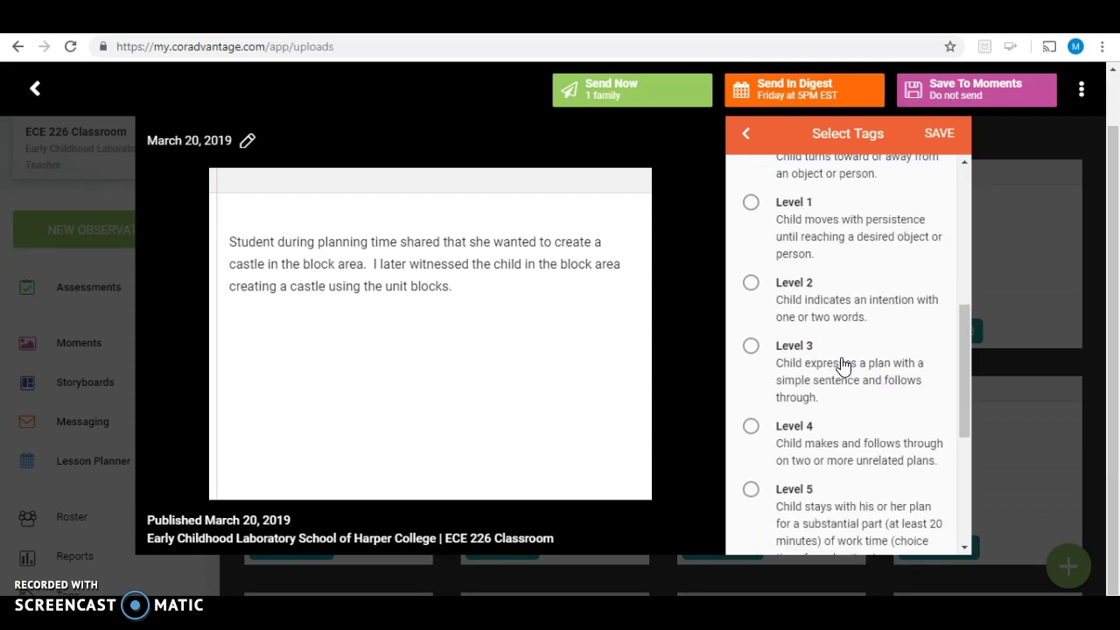
pyautogui.scroll(2, 843, 364)
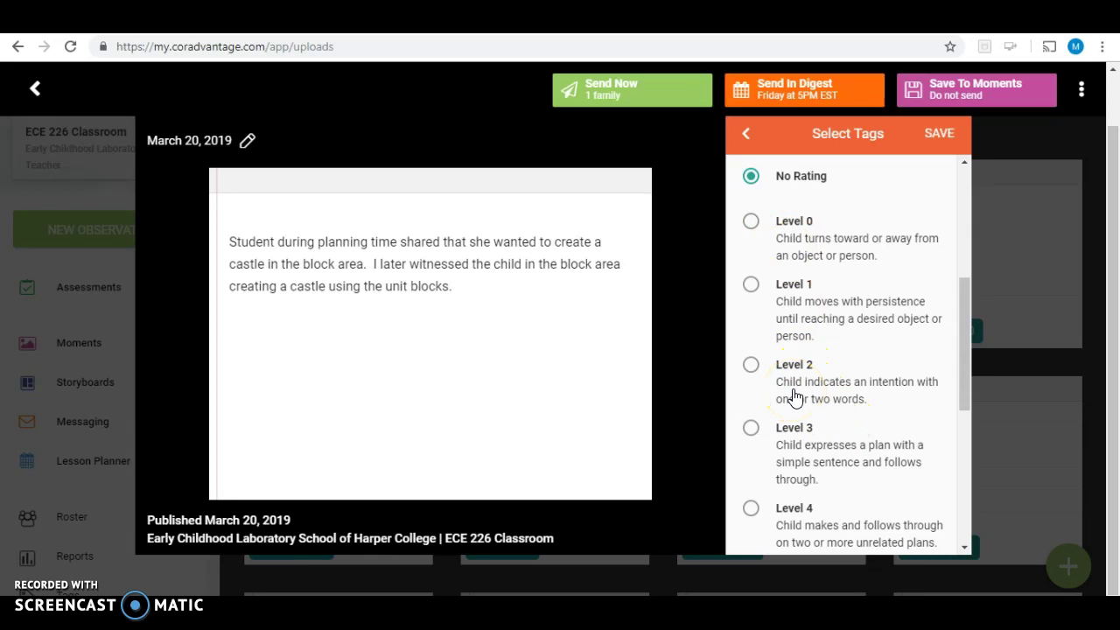
pyautogui.scroll(-2, 794, 395)
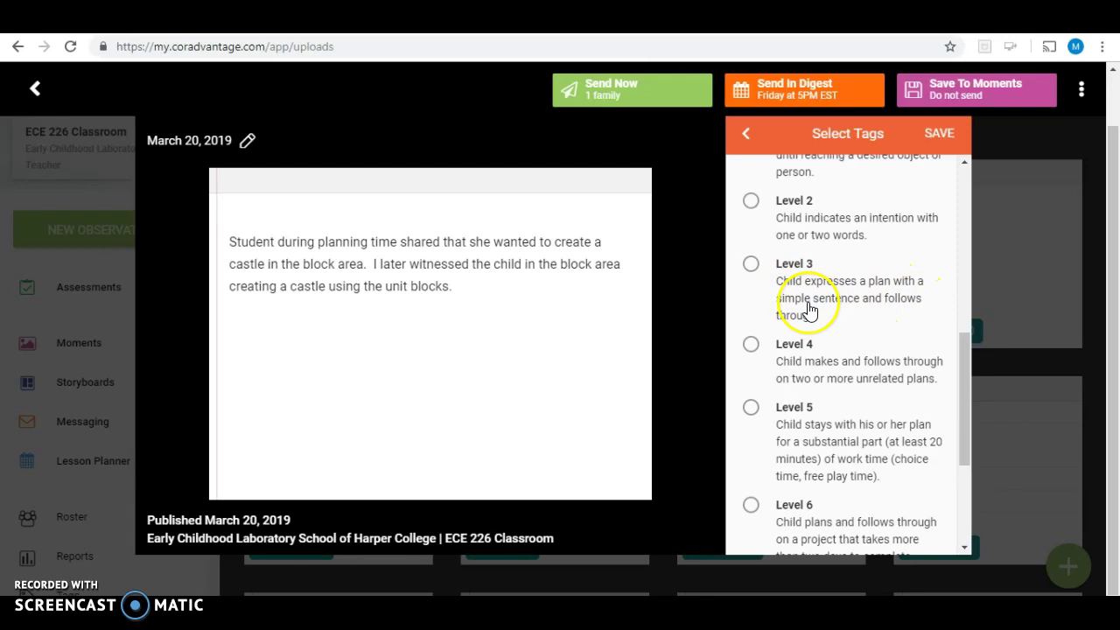
pyautogui.click(751, 265)
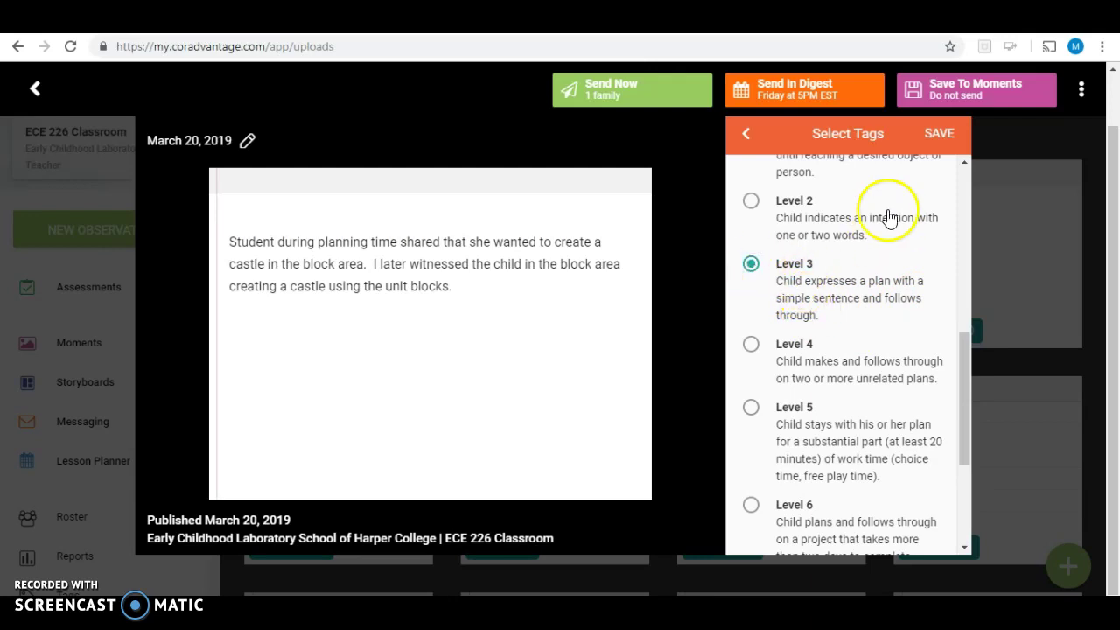
pyautogui.click(939, 133)
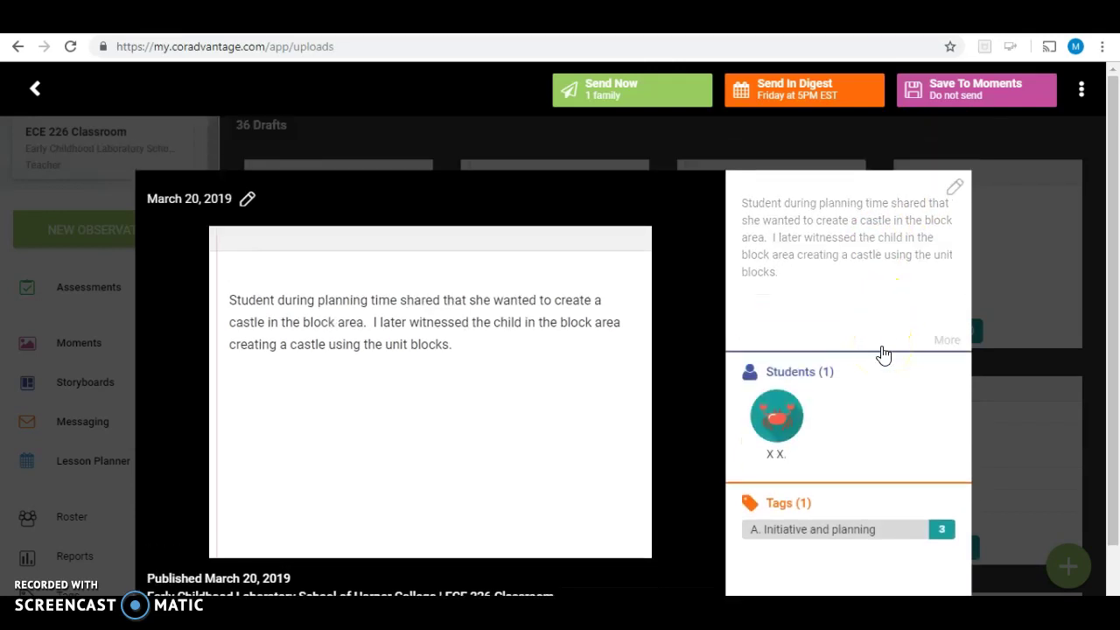
# Save the tagged castle anecdote to Moments, begin a new anecdote, then return to Blackboard Learn
pyautogui.click(965, 96)
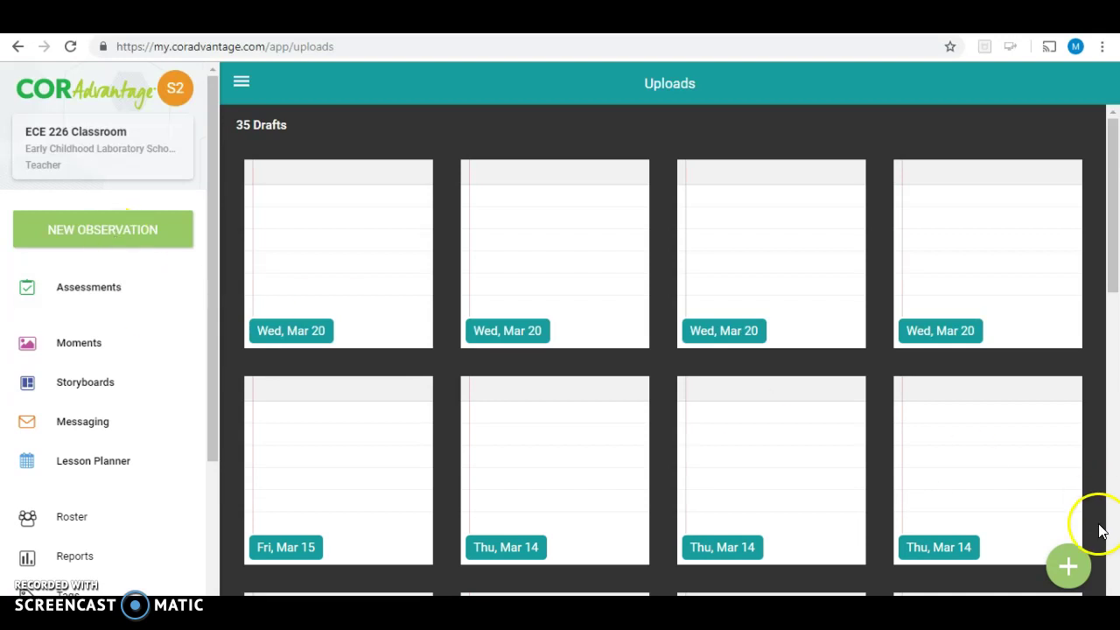
pyautogui.click(1066, 570)
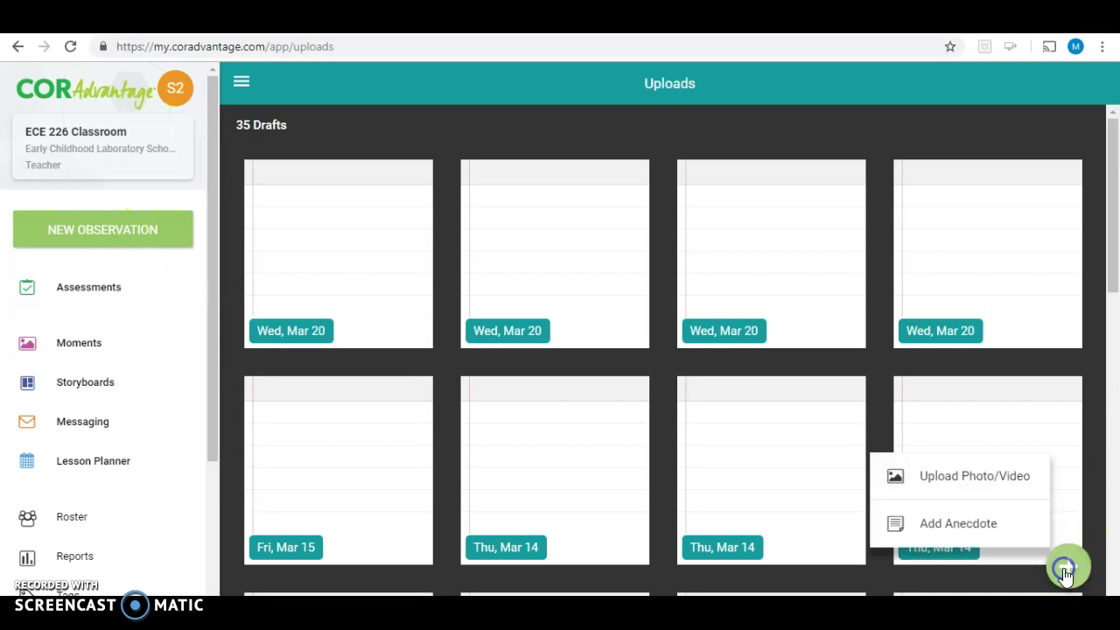
pyautogui.click(993, 525)
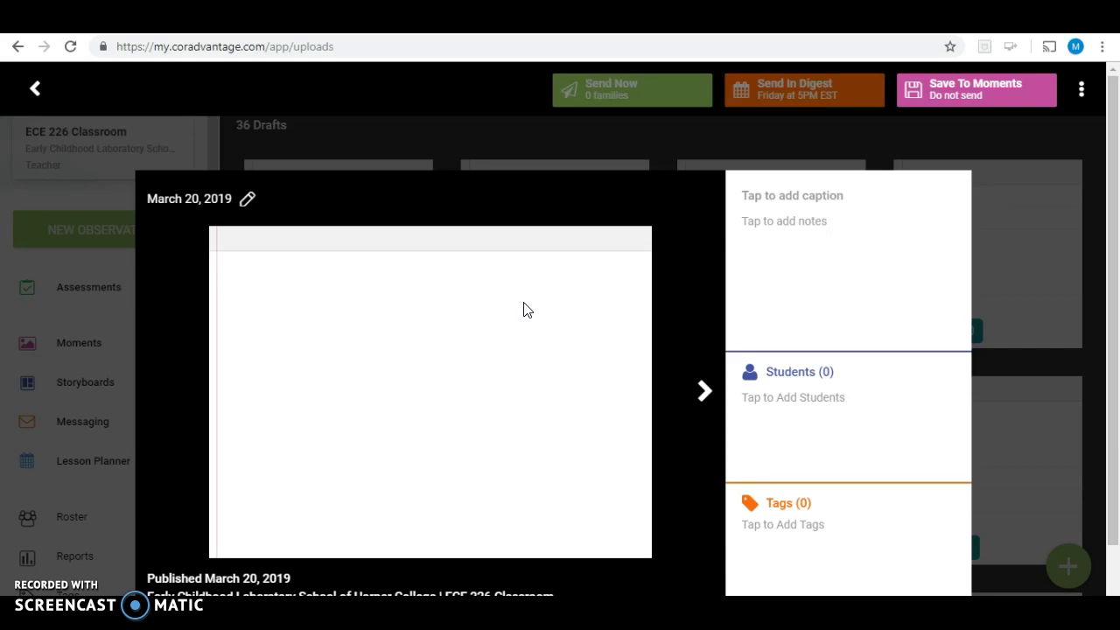
pyautogui.click(500, 283)
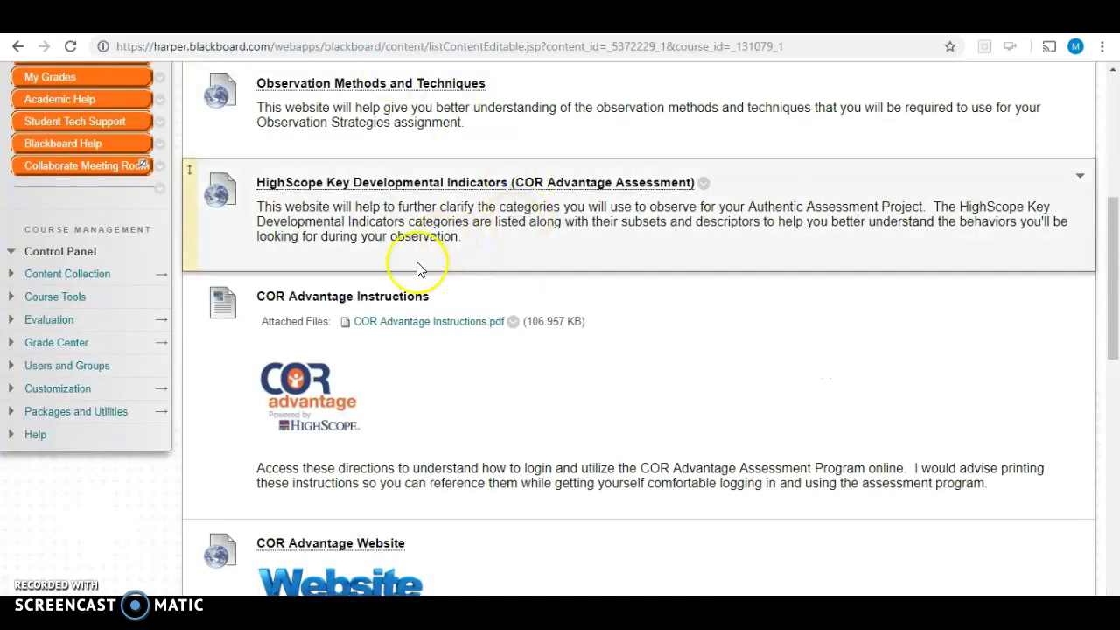
# From the Syllabus & Course Outline page, open the attached ECE 226 Spring 2019 syllabus PDF
pyautogui.scroll(-3, 423, 325)
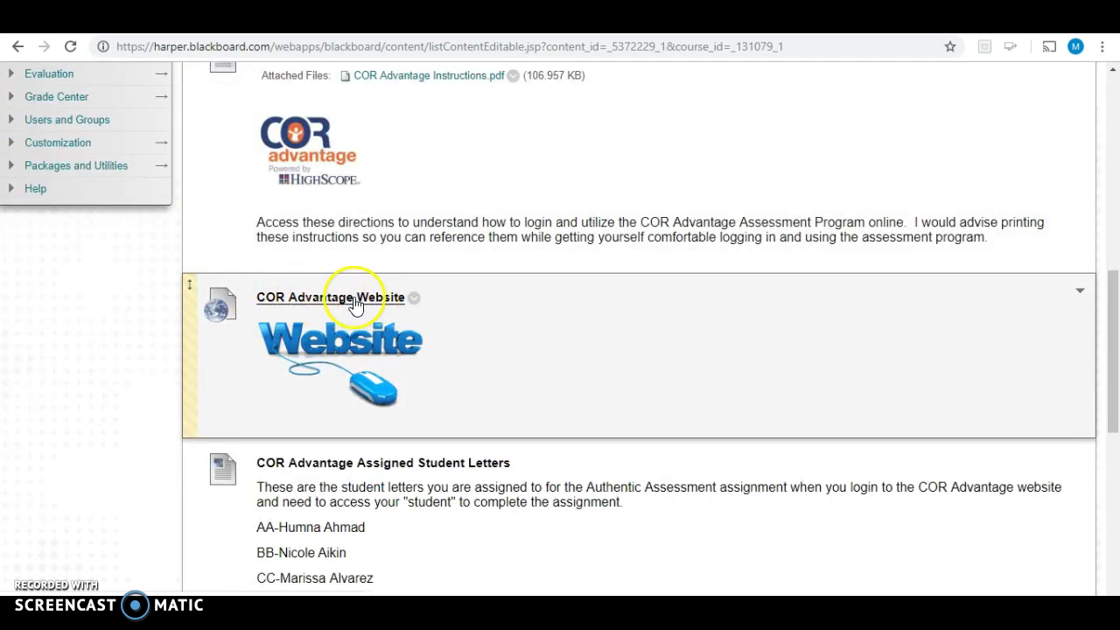
pyautogui.scroll(-2, 579, 367)
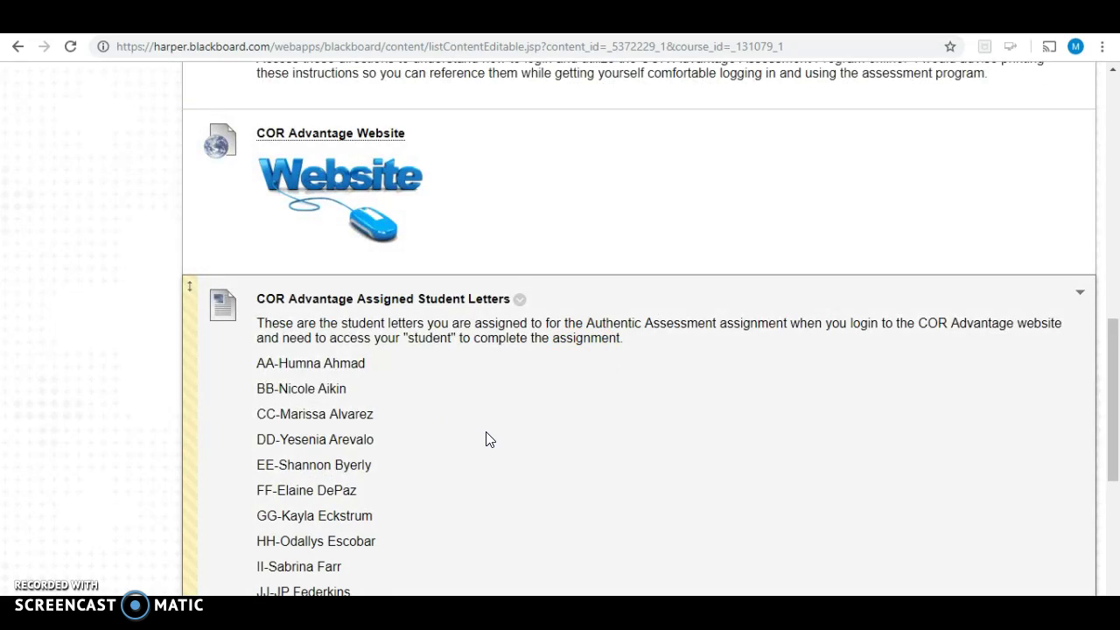
pyautogui.scroll(-3, 488, 439)
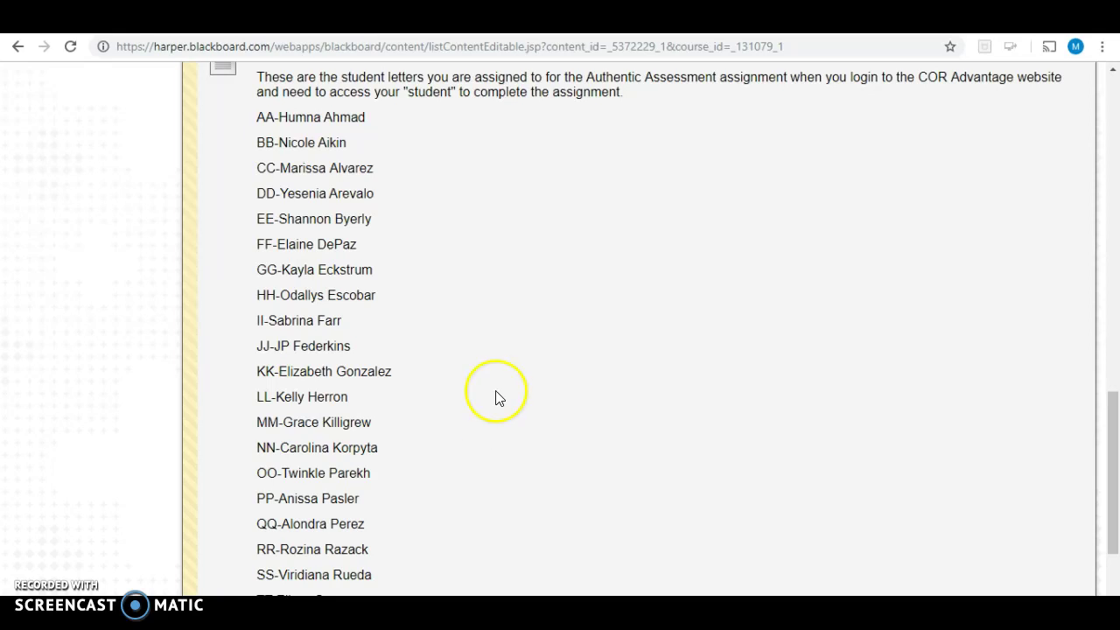
pyautogui.scroll(5, 463, 378)
pyautogui.scroll(10, 463, 378)
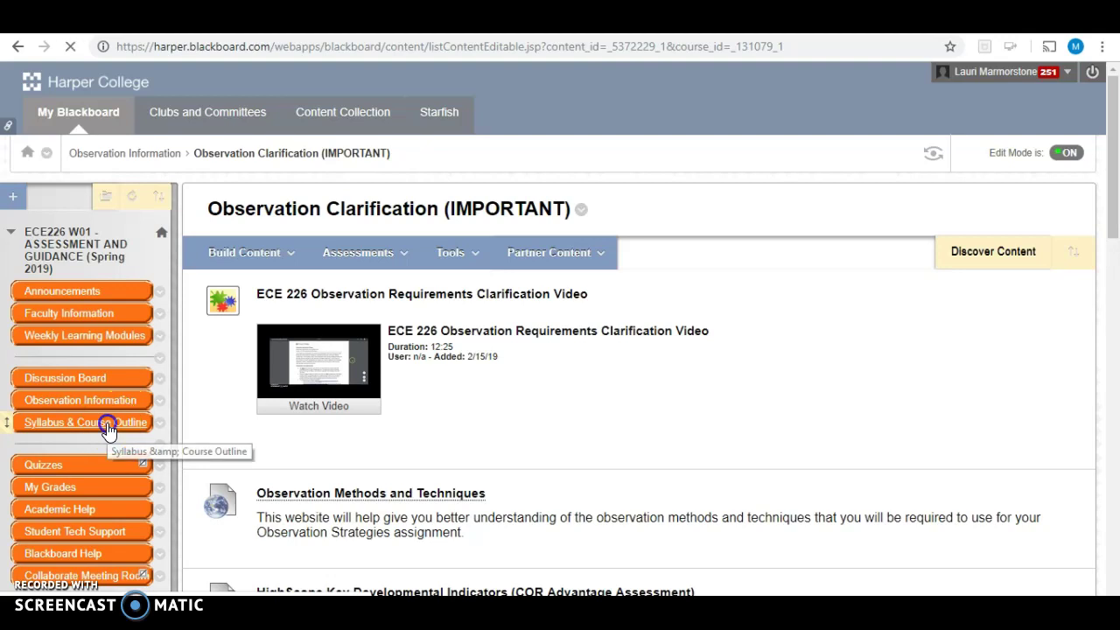
pyautogui.click(112, 424)
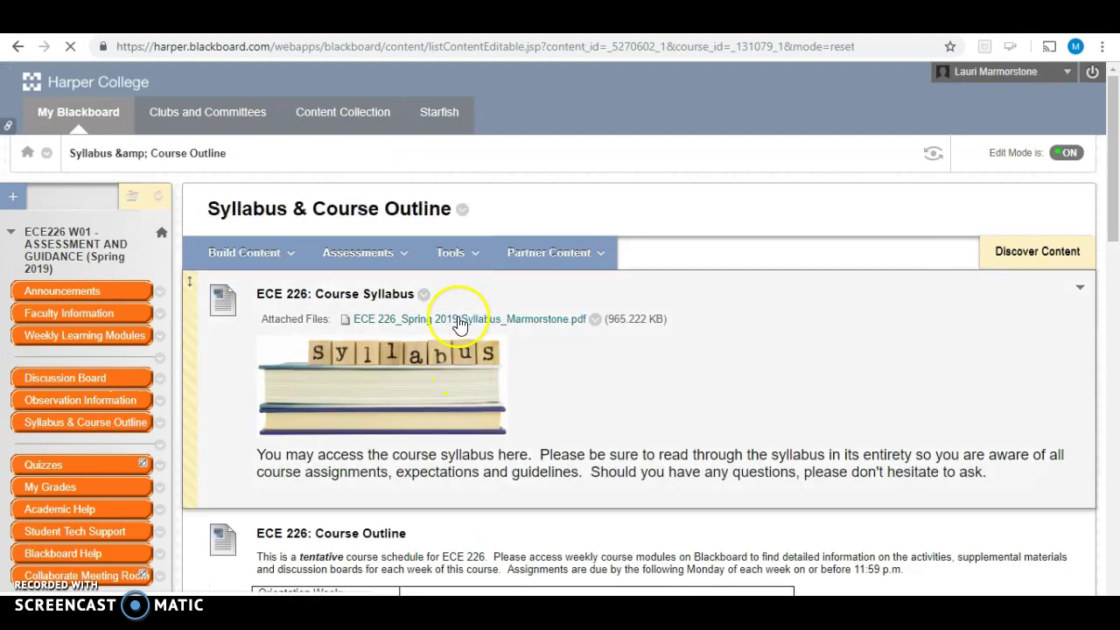
pyautogui.click(460, 319)
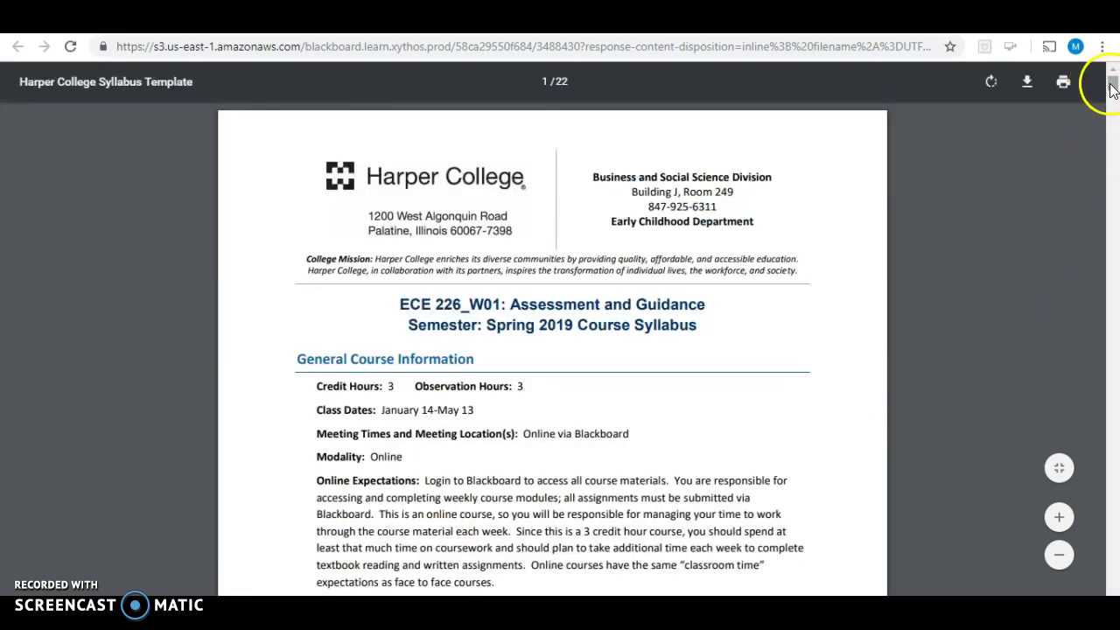
# On page 17, highlight the requirement of at least 3 anecdotal records per COR area
pyautogui.moveTo(1111, 95); pyautogui.dragTo(1114, 475)
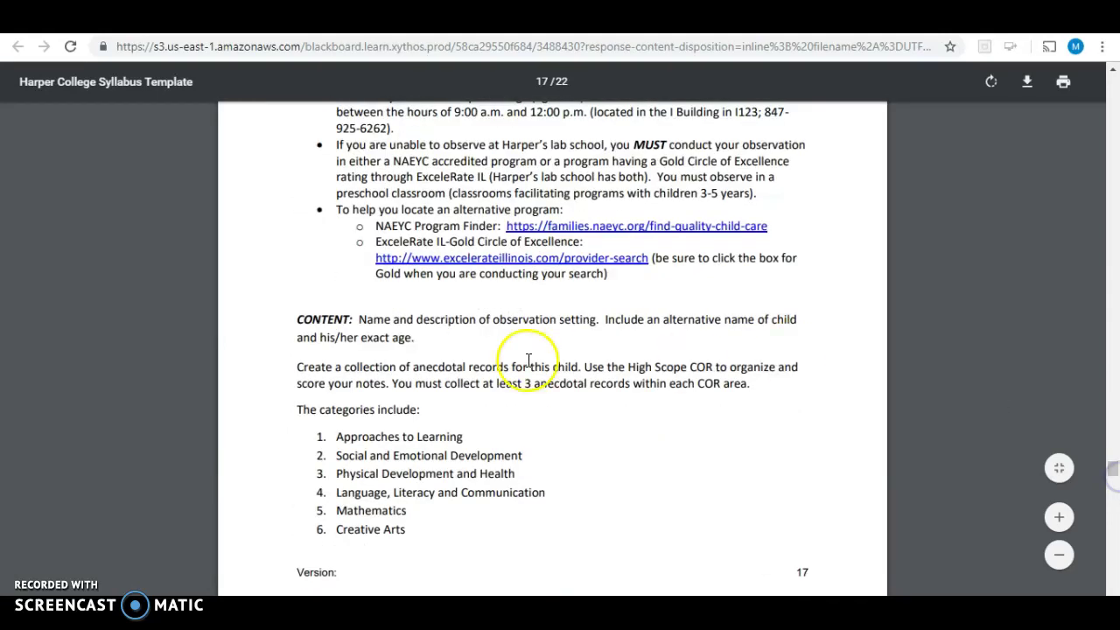
pyautogui.click(317, 379)
pyautogui.moveTo(325, 378); pyautogui.dragTo(752, 389)
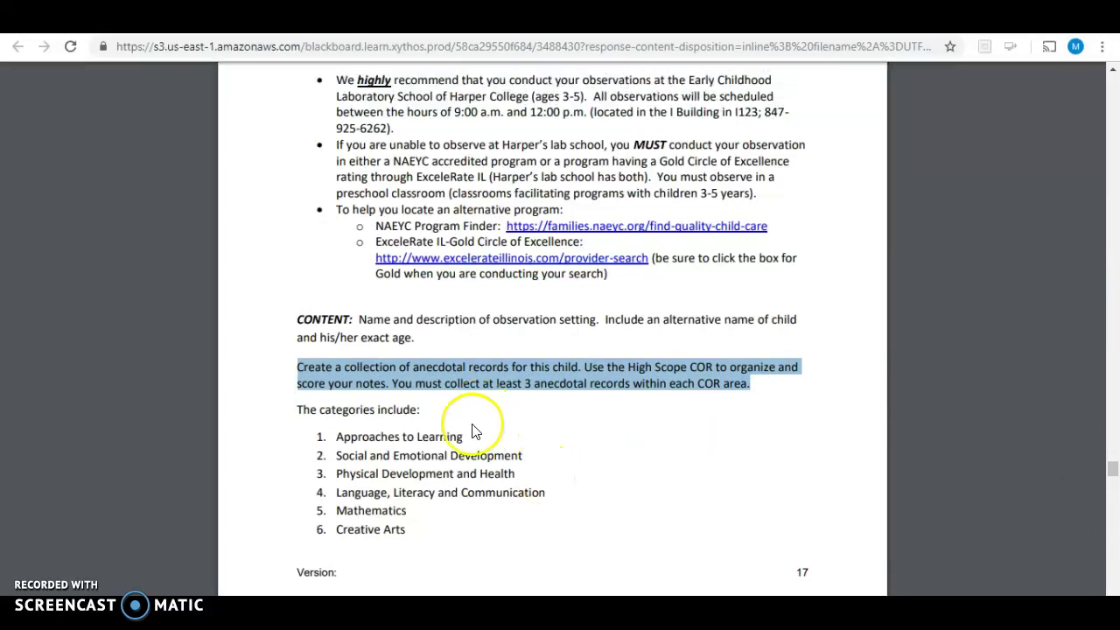
# On page 18, highlight item 9, English Language Learning, among the COR categories, then deselect
pyautogui.scroll(-4, 673, 437)
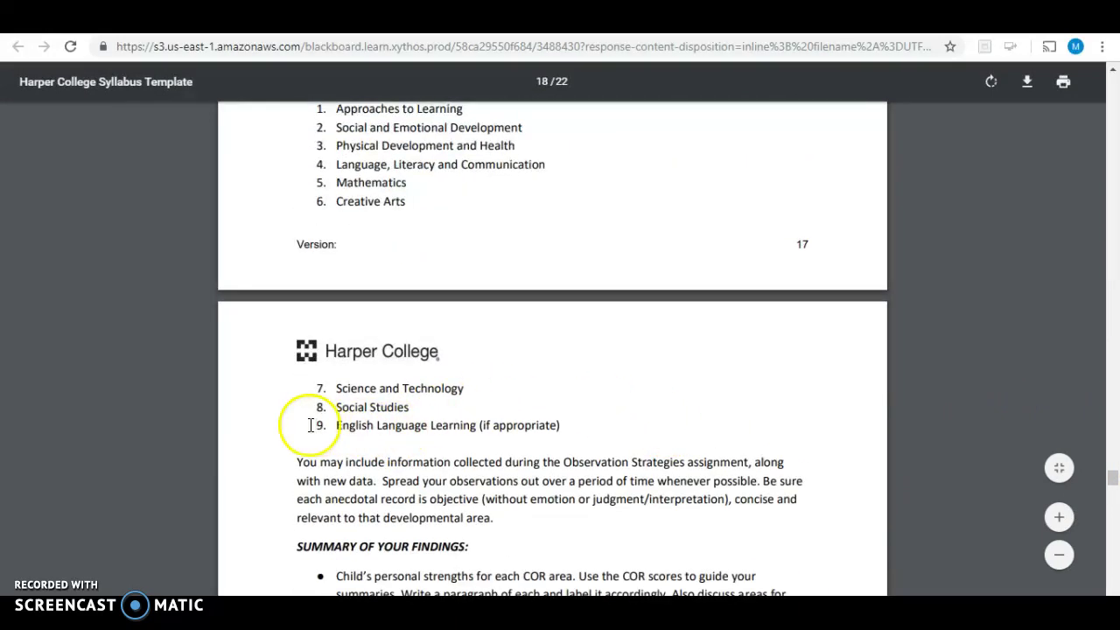
pyautogui.doubleClick(364, 428)
pyautogui.moveTo(364, 429); pyautogui.dragTo(565, 434)
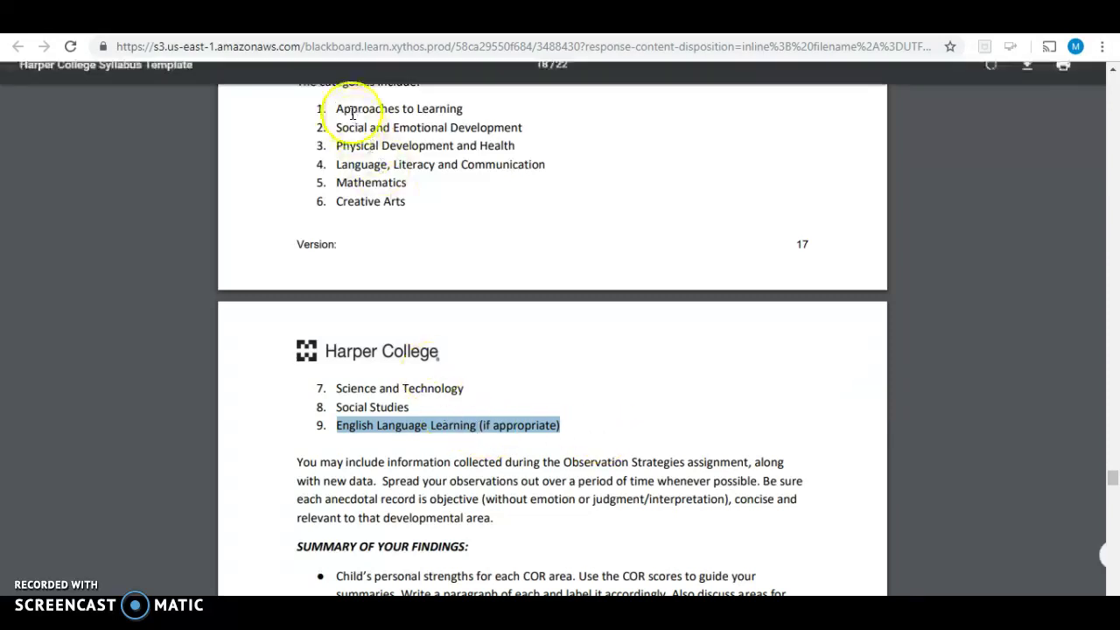
pyautogui.click(573, 426)
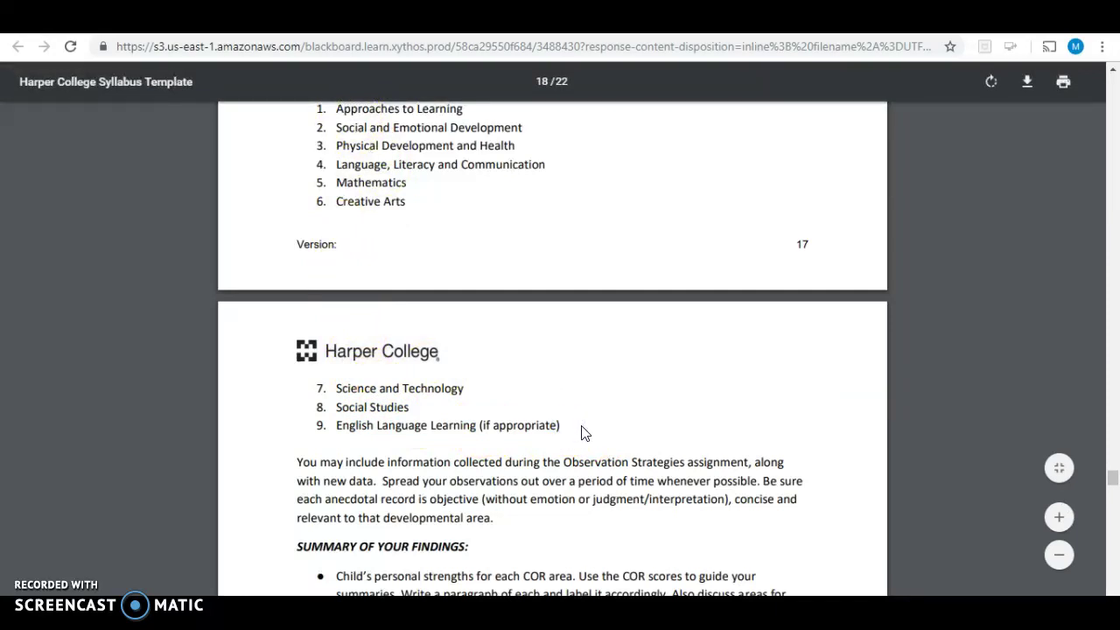
# Scroll syllabus page 18 past Summary of Your Findings to NAEYC Standard D and Written Work
pyautogui.scroll(-3, 582, 429)
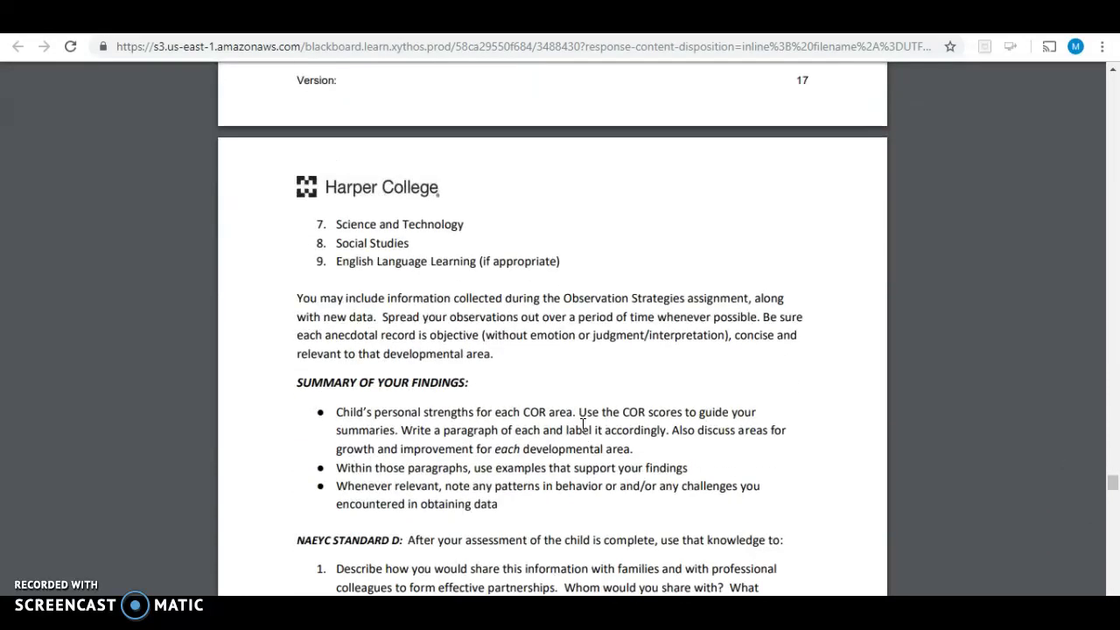
pyautogui.click(590, 331)
pyautogui.scroll(-2, 574, 363)
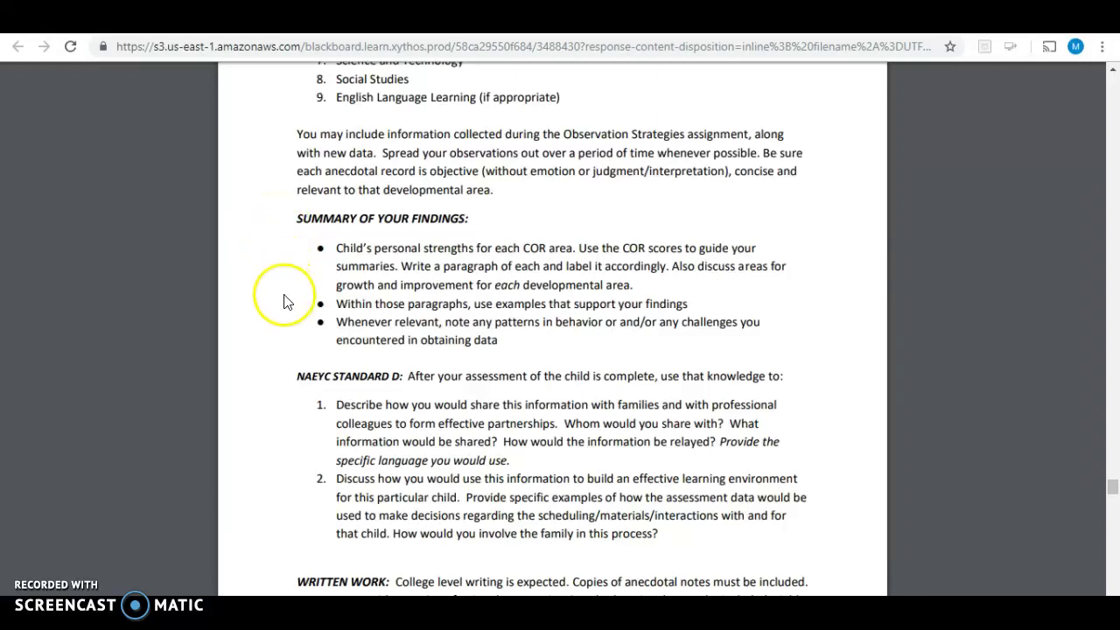
pyautogui.scroll(-1, 283, 304)
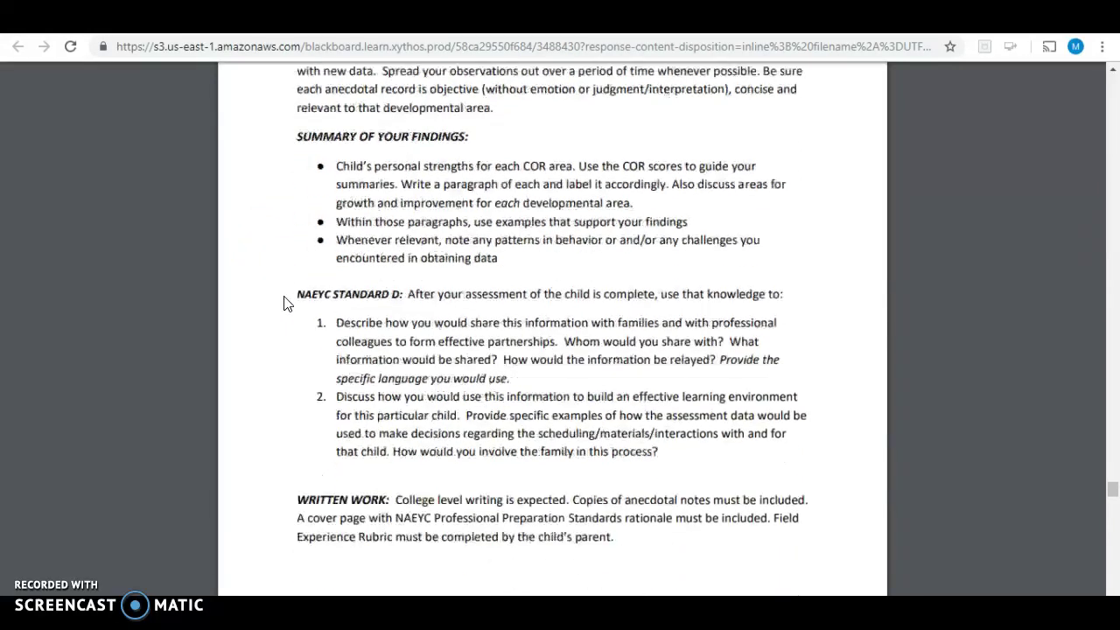